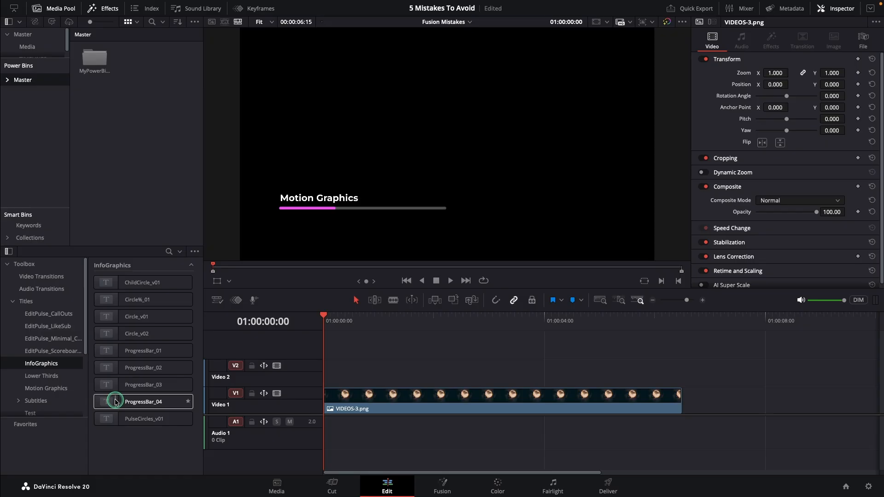
Place the ProgressBar_04 title on Video 2 at the start of the timeline and play back its first second.
drag(115, 402, 342, 374)
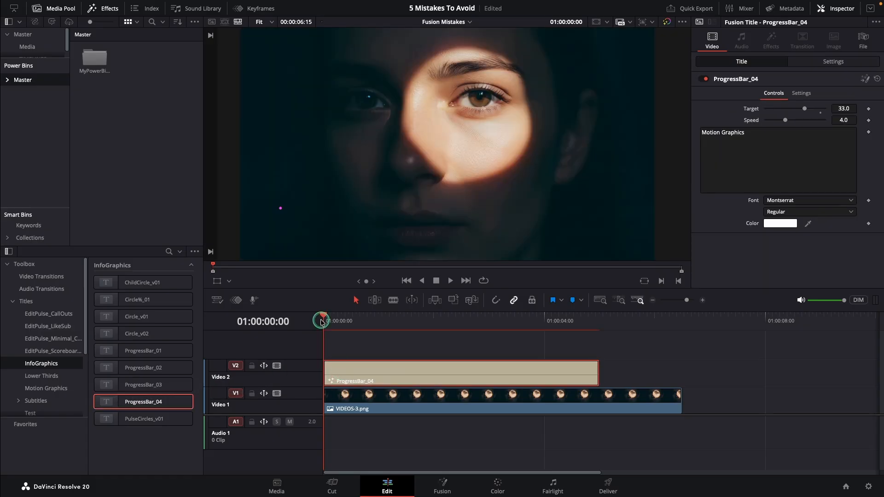
key(space)
key(space)
drag(268, 416, 268, 441)
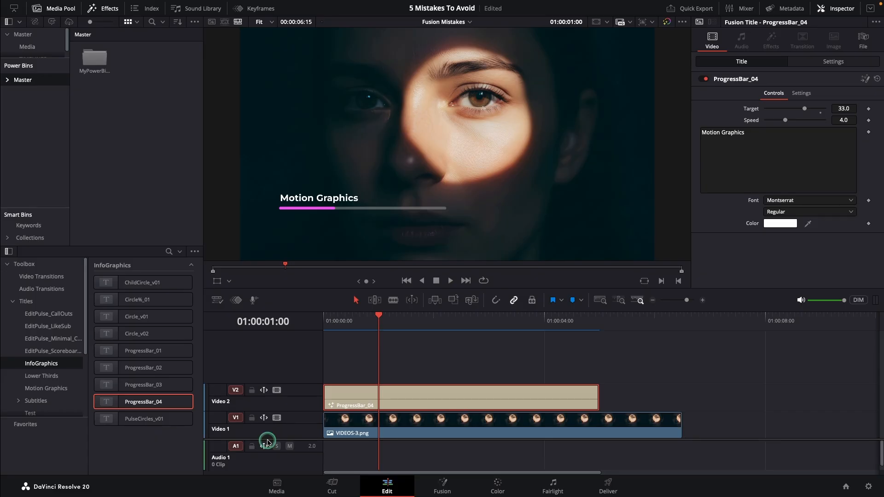
Add an Adjustment Clip on Video 3 above the progress bar title and open it in the Fusion page.
click(12, 303)
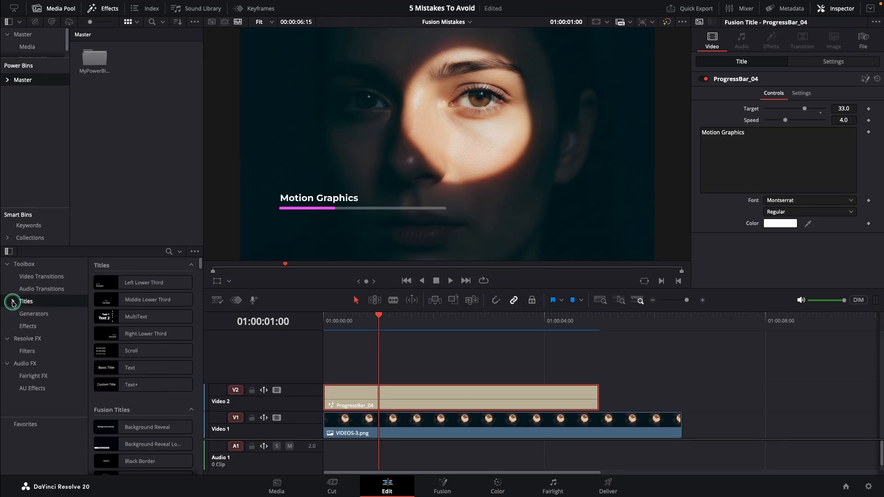
click(28, 326)
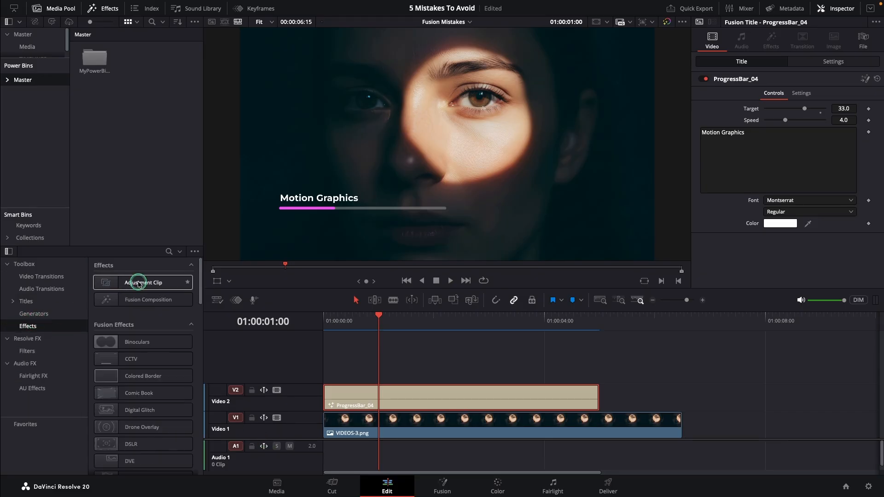
drag(143, 283, 318, 367)
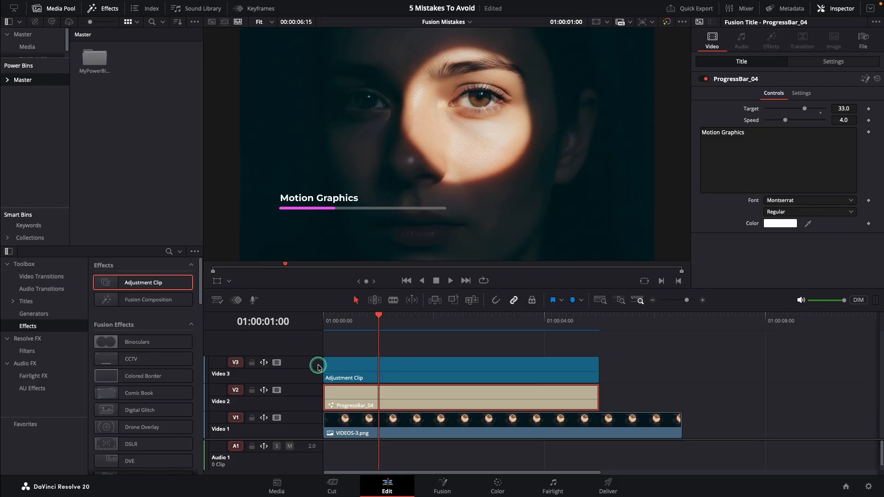
right_click(371, 368)
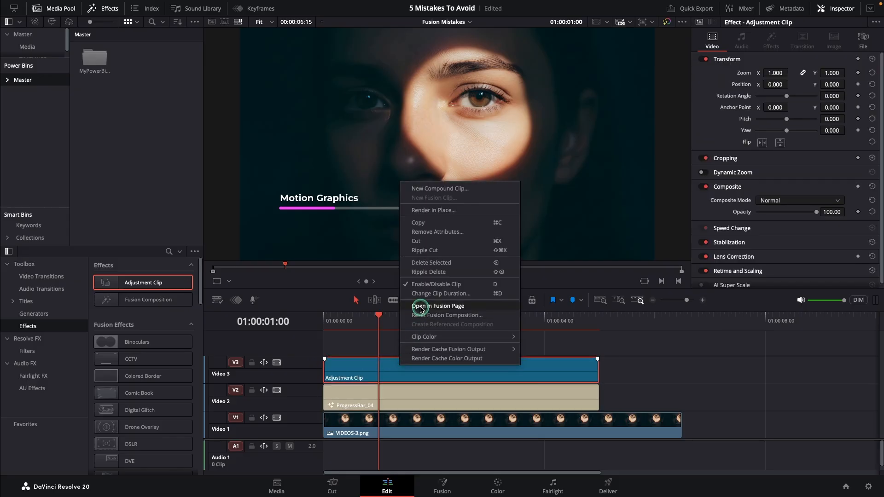
click(415, 303)
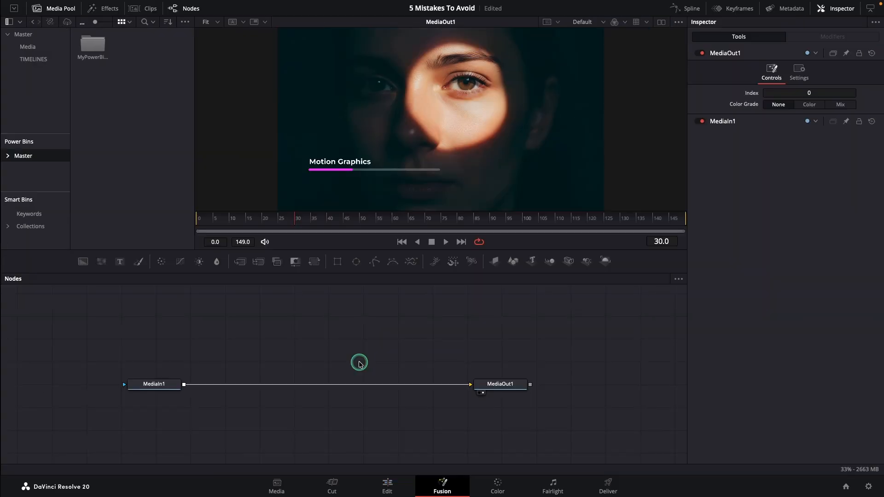
Insert a Soft Glow node between MediaIn1 and MediaOut1 and lower its gain to 0.3.
click(156, 391)
key(shift+space)
text(sof)
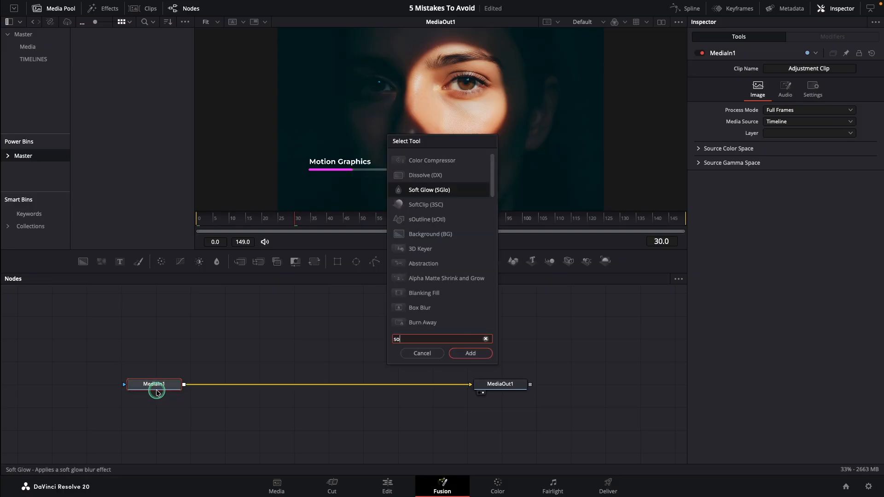
click(470, 353)
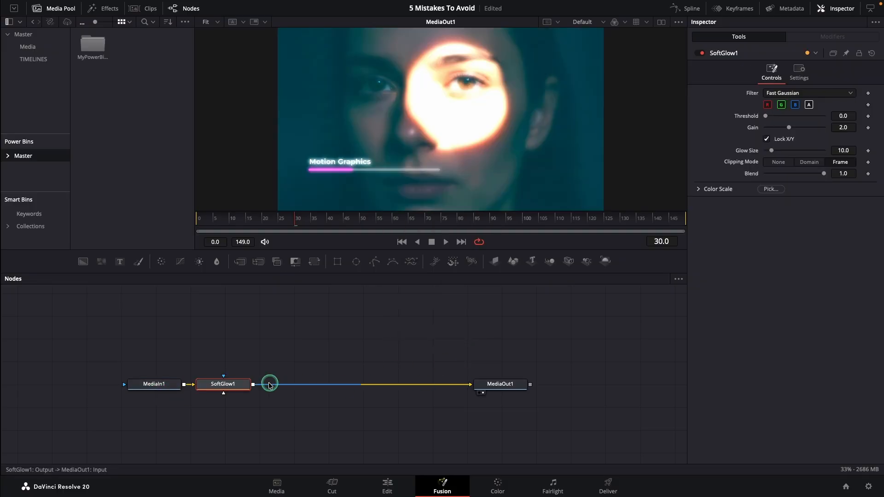
drag(251, 382, 275, 380)
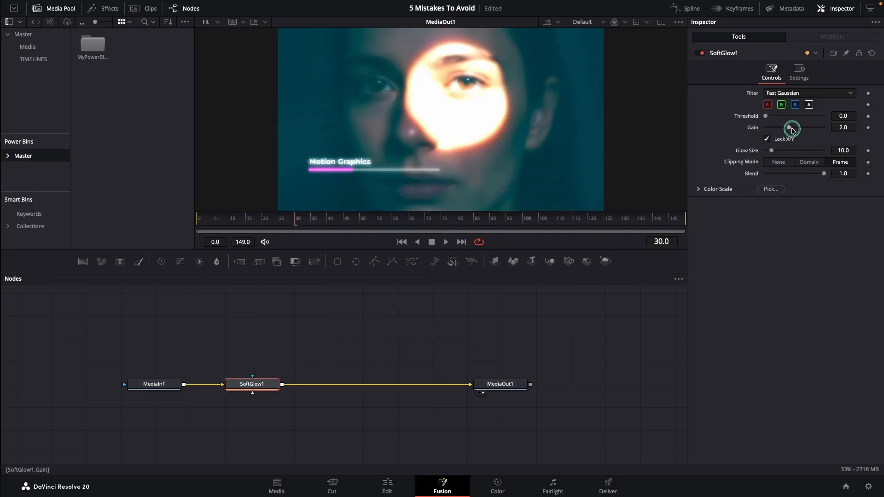
drag(789, 127, 768, 127)
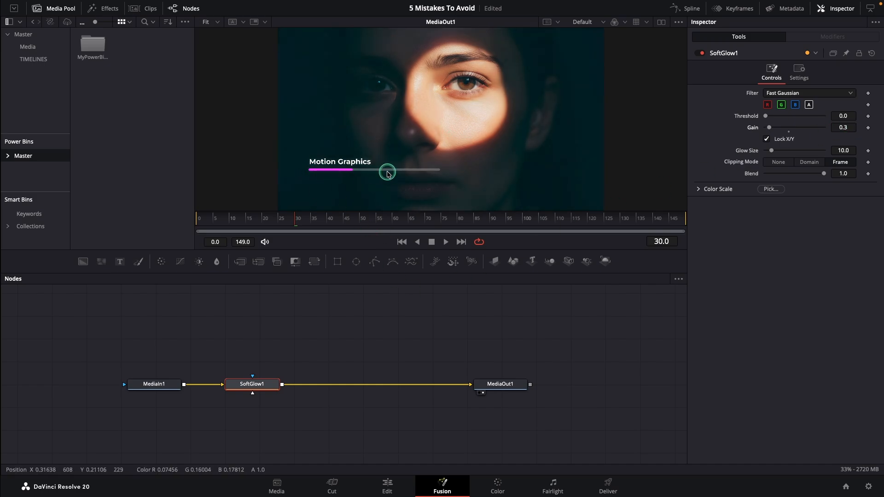
Compare the image with the Soft Glow disabled and enabled, and delete the node.
click(701, 54)
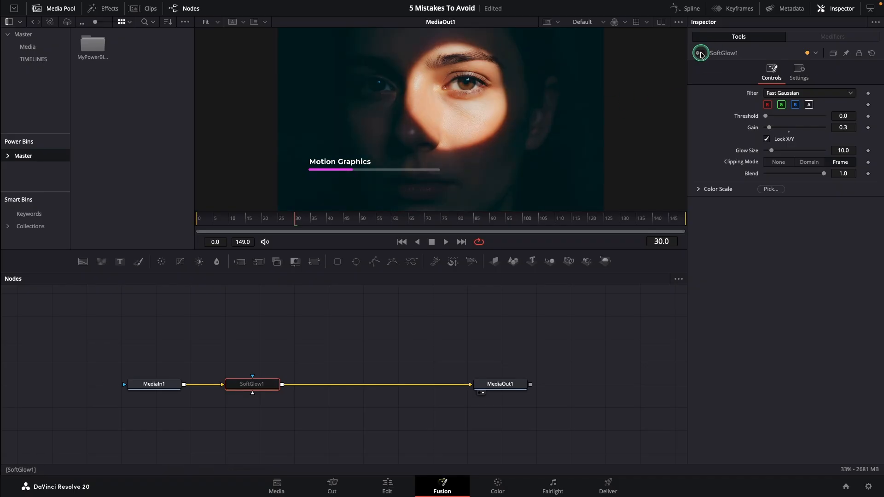
click(701, 53)
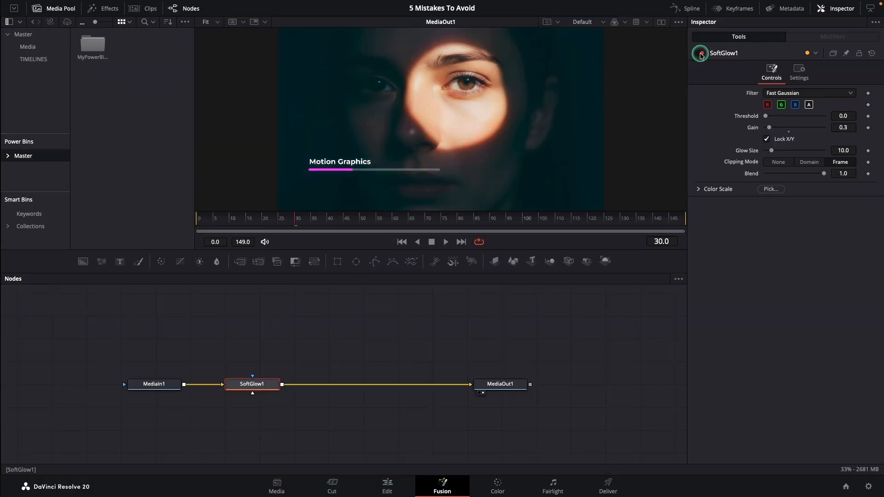
key(Delete)
Try a Color Corrector node after MediaIn1 with its gain raised to about 2.71, and delete the node.
click(152, 384)
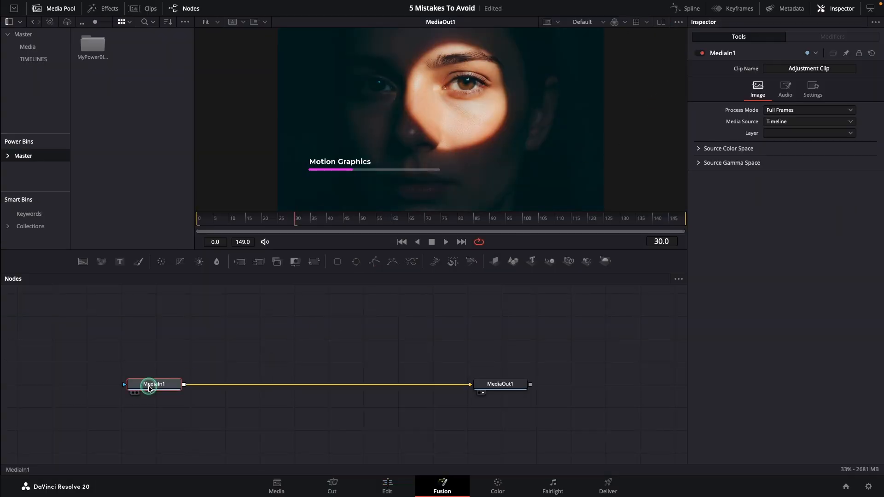
click(161, 262)
drag(224, 385, 252, 386)
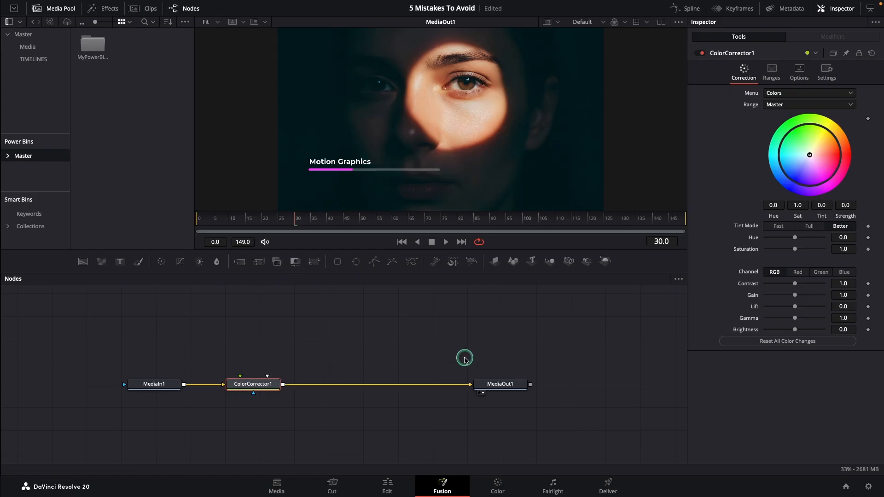
drag(795, 298, 808, 300)
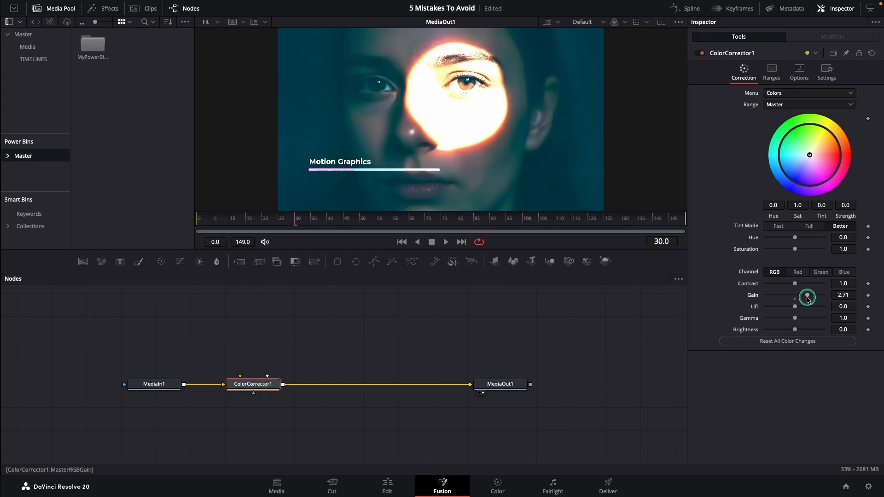
key(Delete)
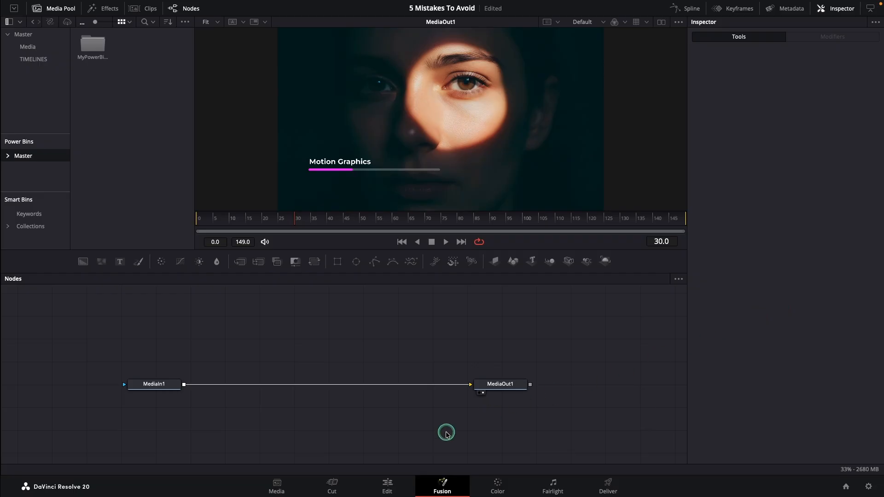
Return to the Edit page and delete the Adjustment Clip from Video 3.
click(395, 482)
click(363, 447)
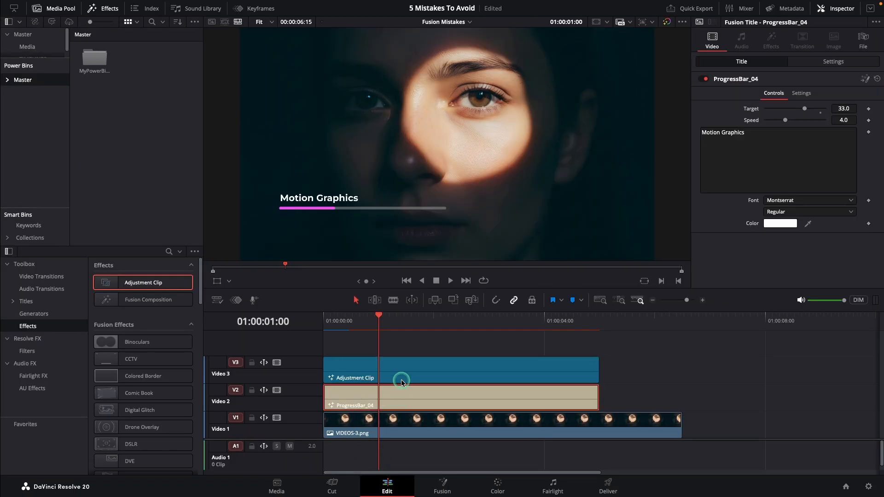
click(401, 373)
key(BackSpace)
Open the ProgressBar_04 title in Fusion and add a Soft Glow with a gain of about 0.315 after the progress bar node.
right_click(405, 400)
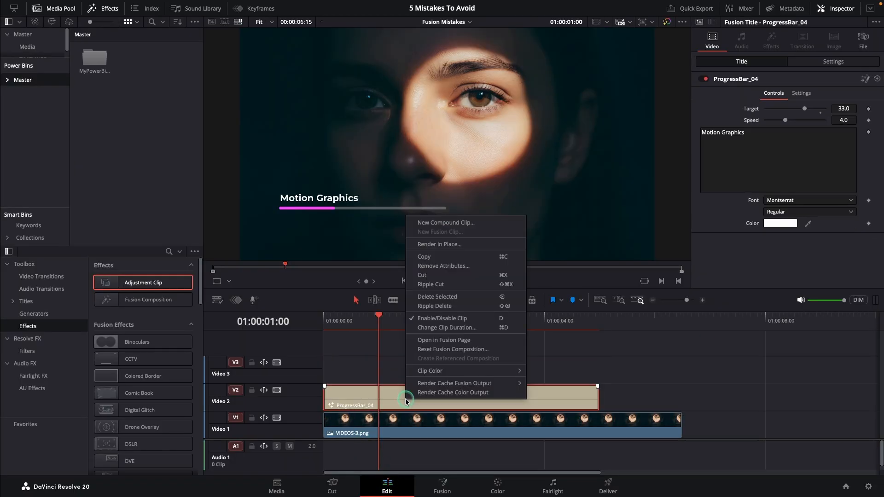
click(424, 340)
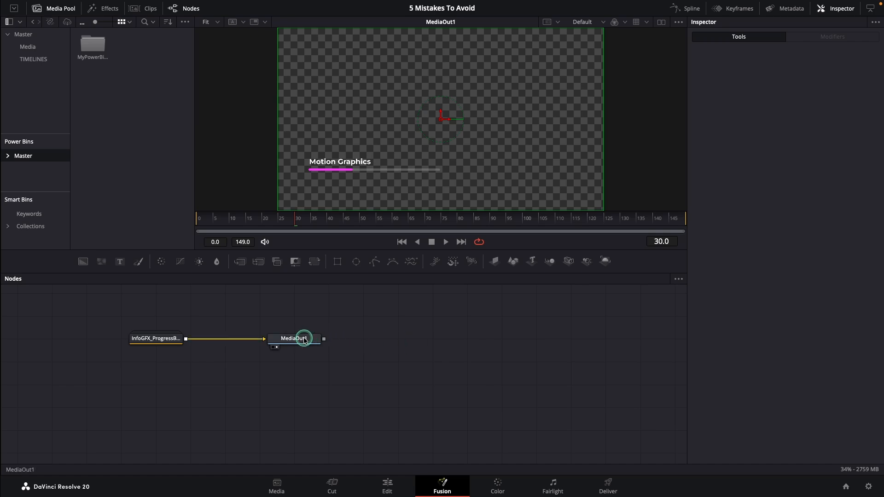
drag(302, 339, 429, 340)
click(171, 340)
key(shift+space)
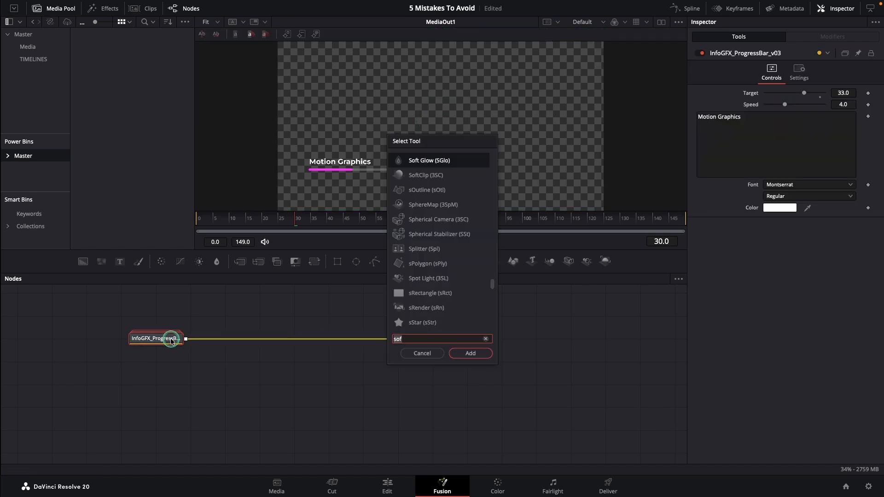
key(Return)
drag(789, 128, 769, 127)
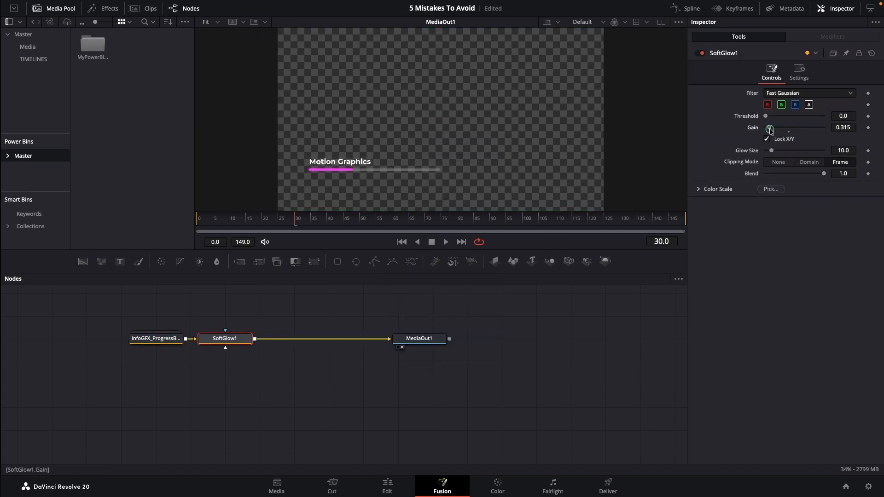
Return to the Edit page and play the glowing progress bar title from the start of the timeline.
click(387, 484)
drag(343, 330, 316, 323)
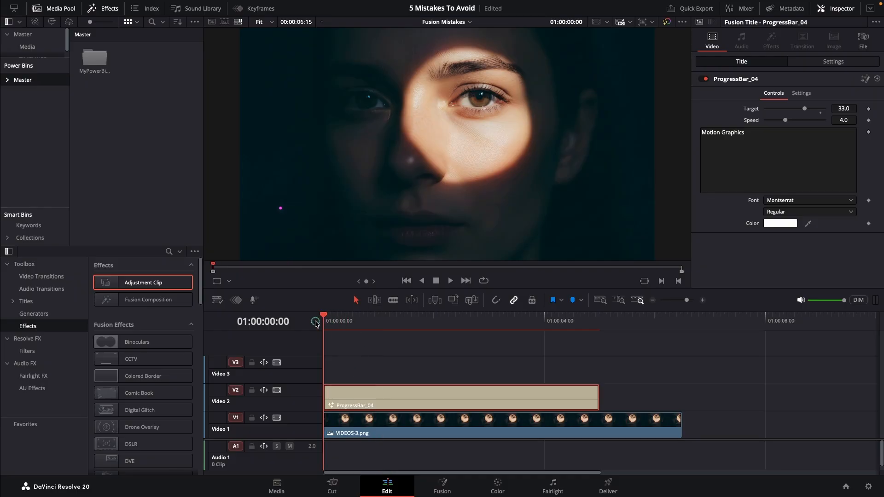
key(space)
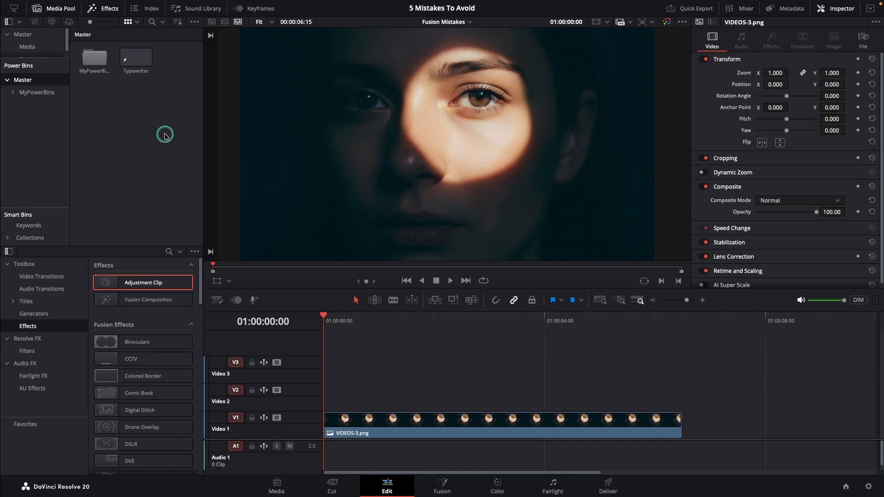
Place the Typewriter clip from the Power Bin on Video 2 at the timeline start and preview its text animation.
drag(136, 57, 321, 392)
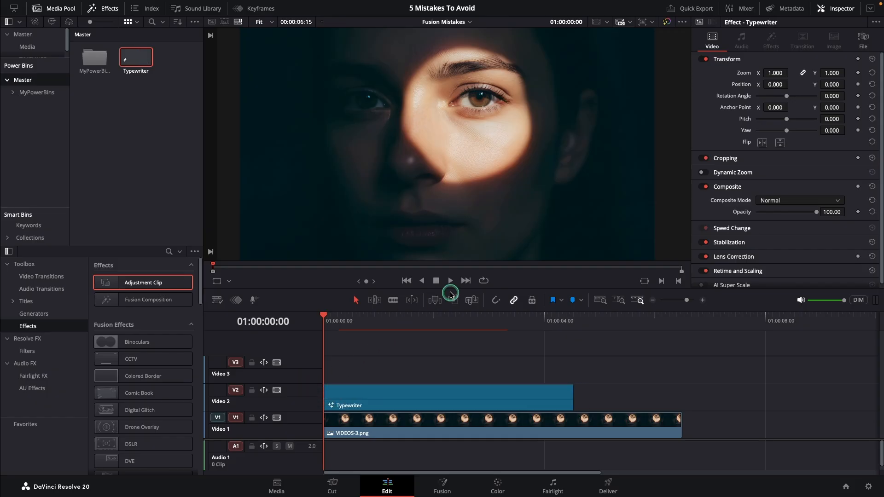
click(452, 282)
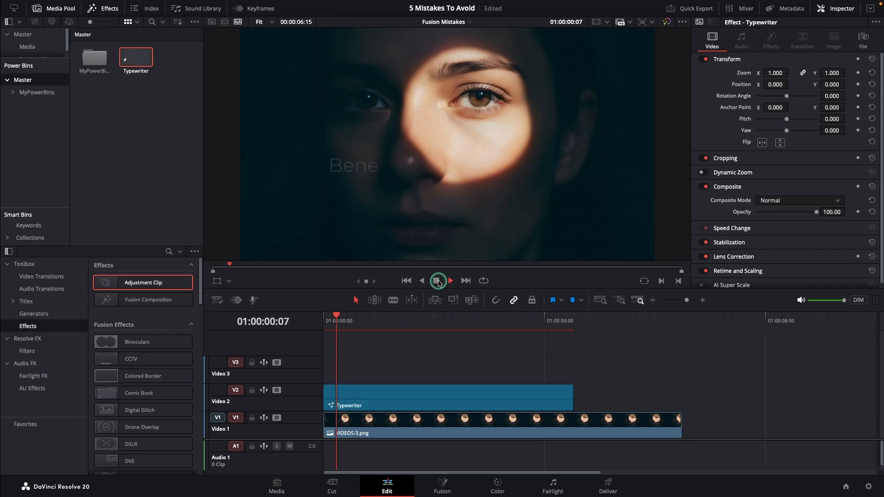
click(403, 282)
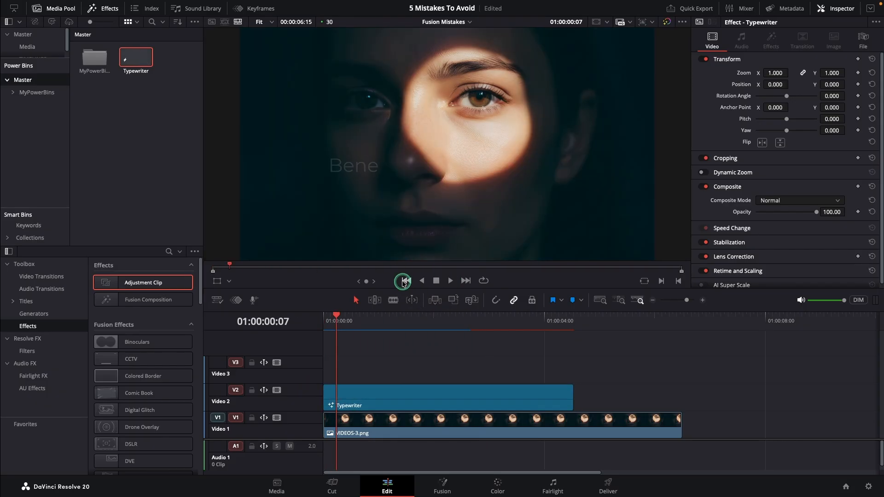
click(402, 282)
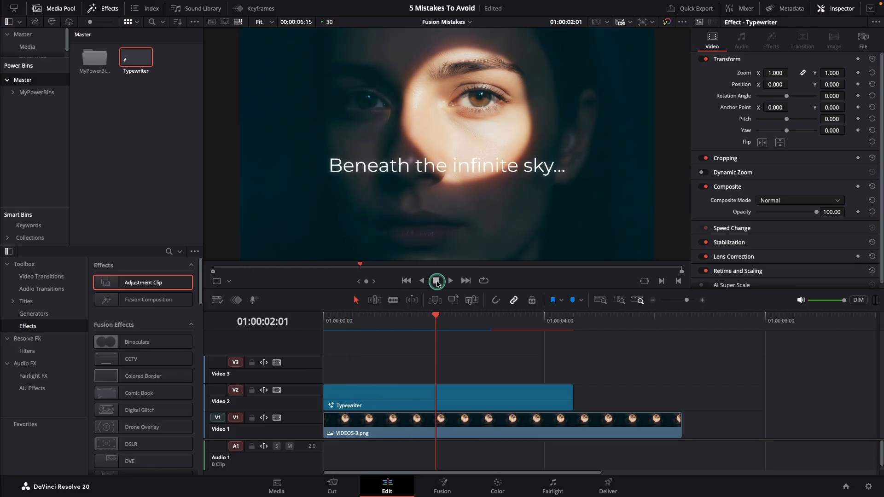
click(436, 282)
Open the Typewriter clip in Fusion, select its entire node tree for review, and return to the Edit page.
click(395, 394)
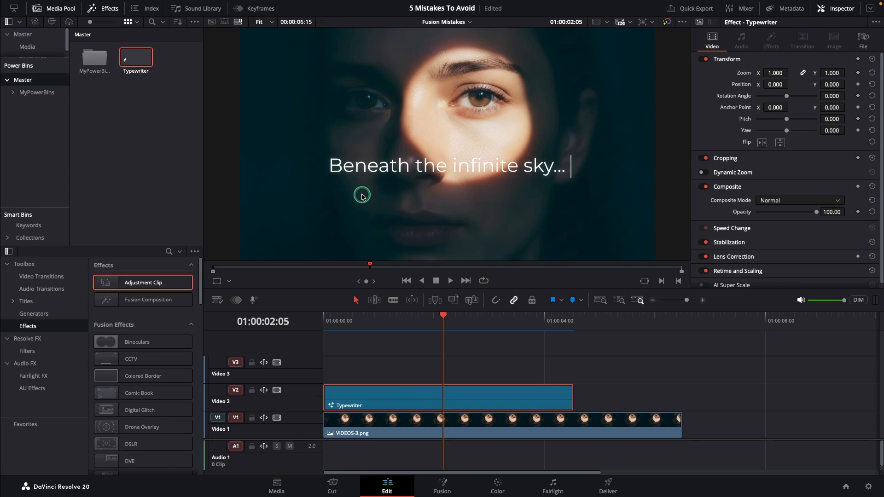
right_click(369, 393)
click(386, 343)
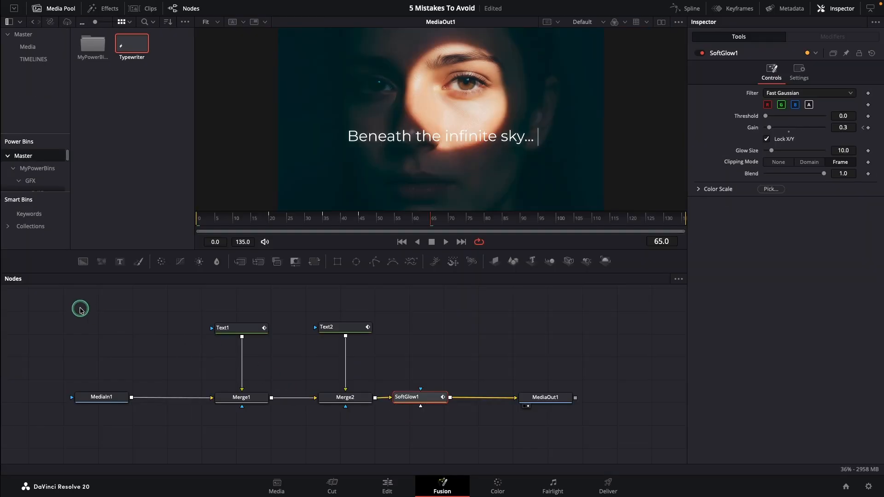
drag(54, 296, 591, 438)
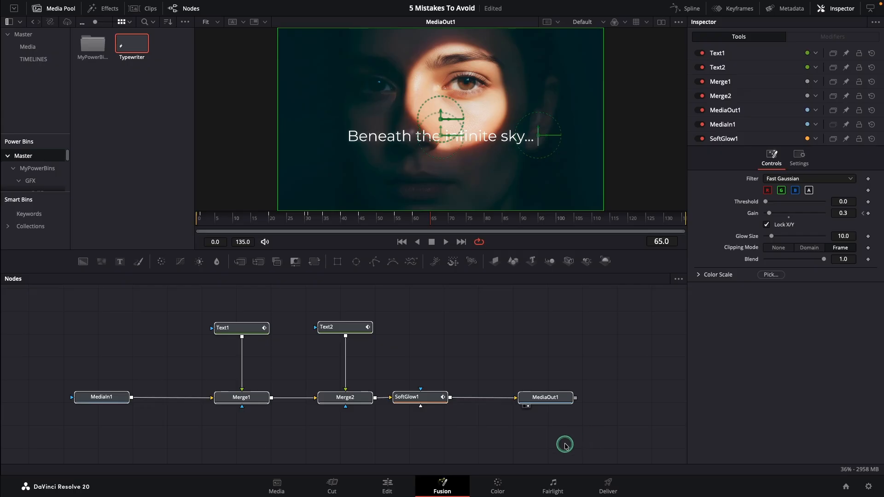
click(392, 481)
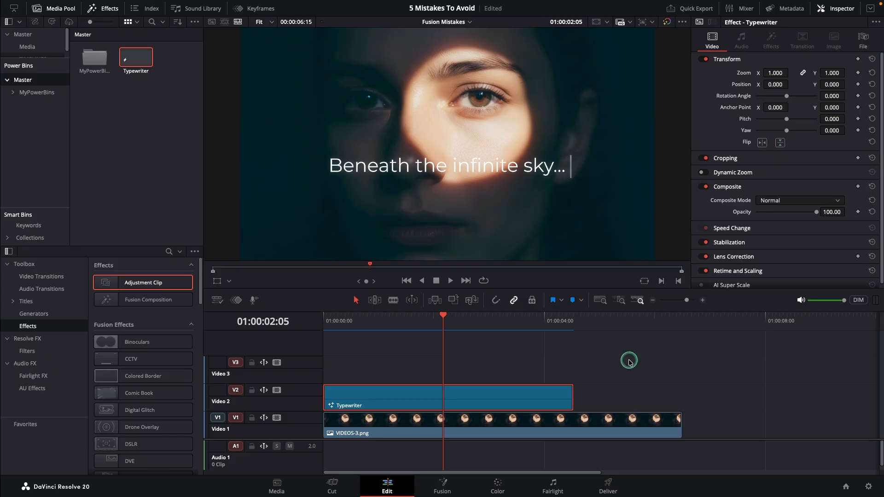
Reopen the Typewriter clip's composition in Fusion, show the Merge1 settings and clear the node selection.
right_click(472, 399)
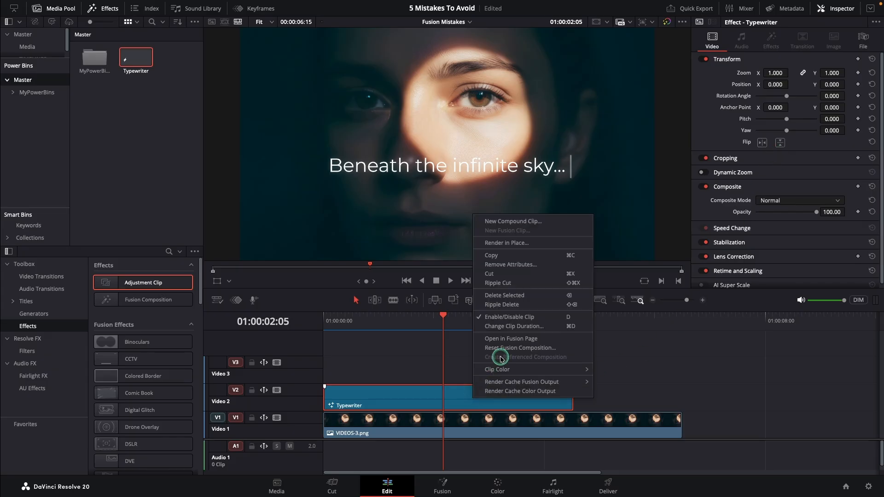
click(509, 340)
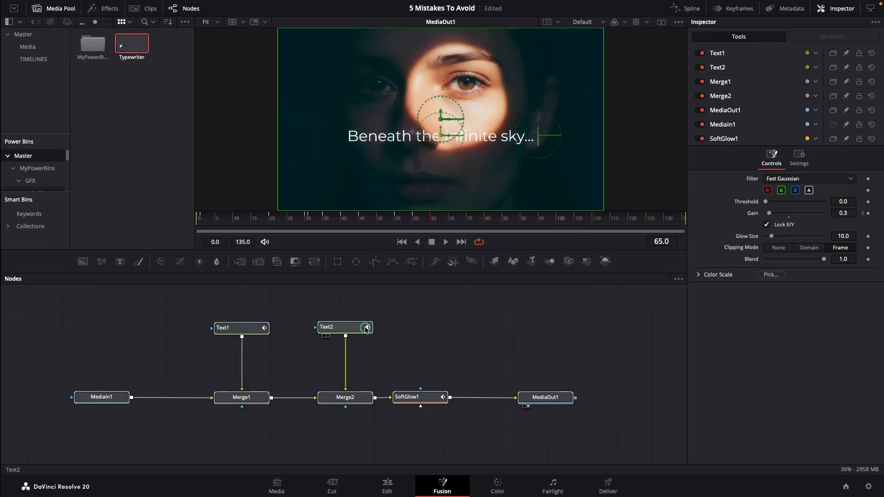
click(345, 328)
click(241, 396)
click(302, 431)
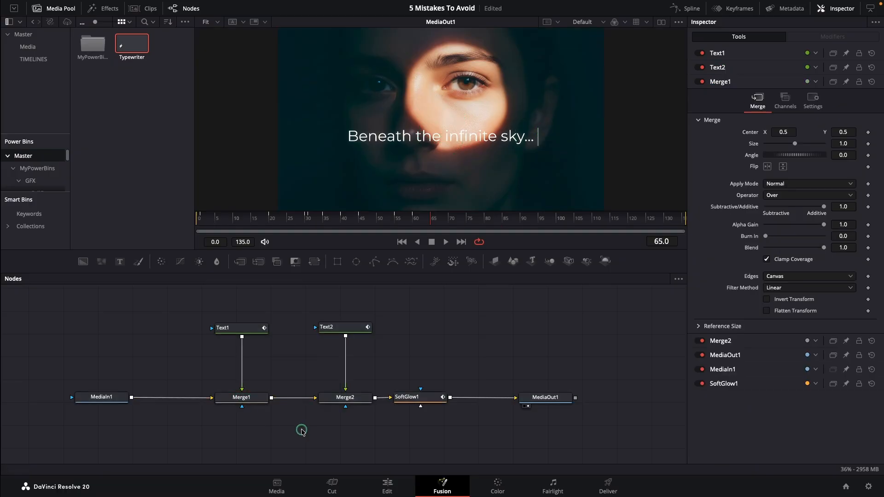
Show the settings of the Text2 and Text1 nodes, and return to the Edit page.
click(335, 328)
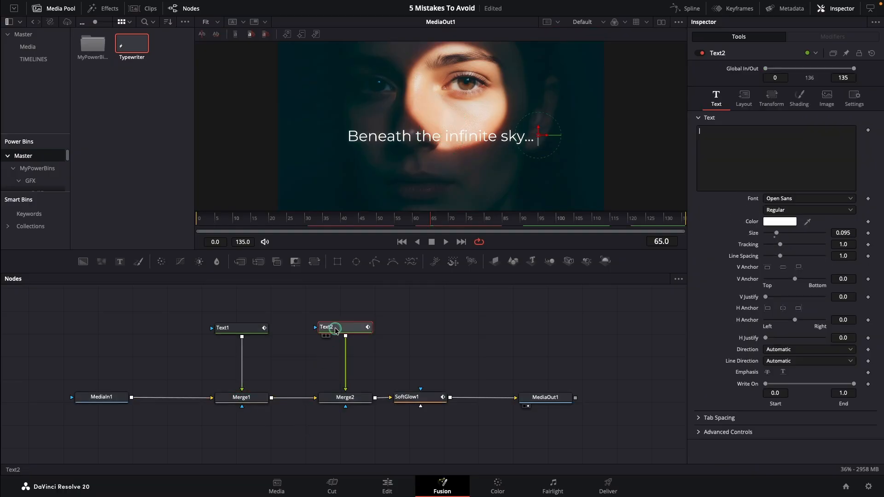
click(253, 333)
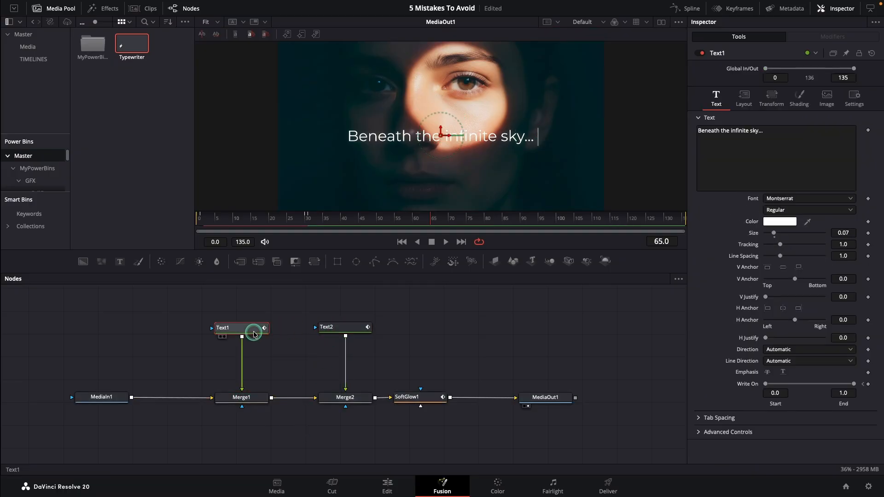
click(388, 487)
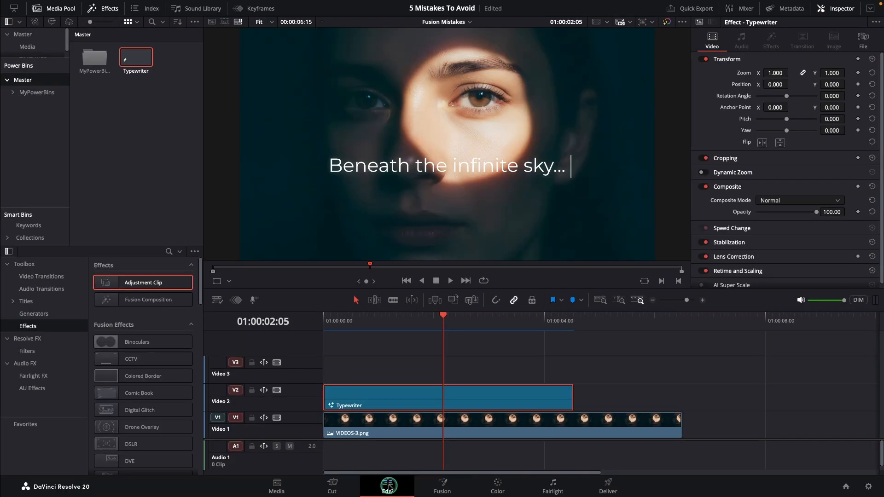
Place the Squeeze 01 title from the Text Effects category on Video 2 at the timeline start and preview it.
click(13, 302)
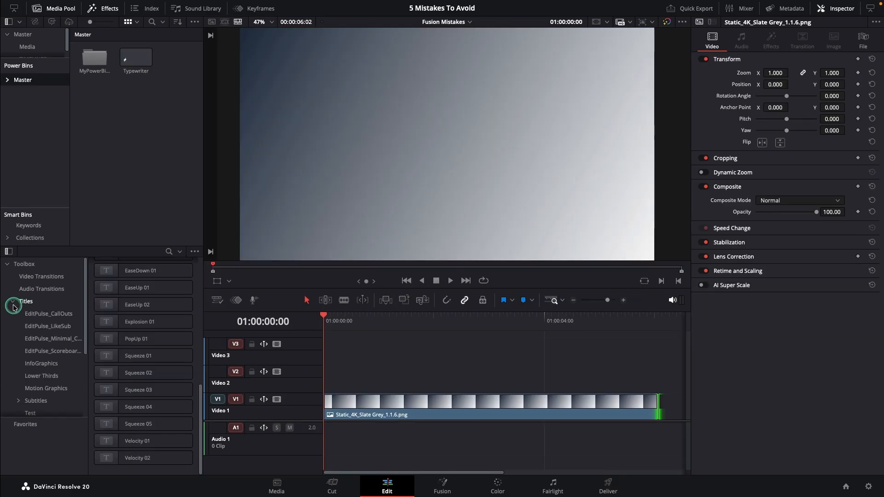
click(40, 331)
drag(147, 359, 314, 371)
click(443, 281)
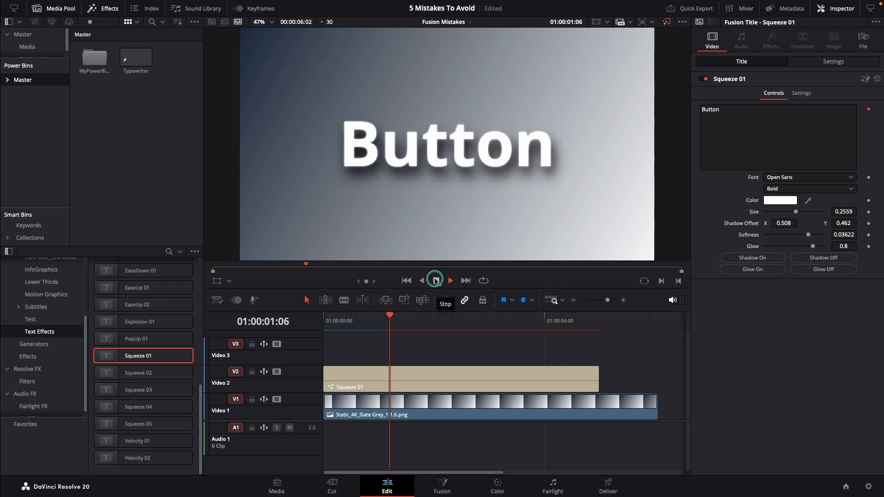
click(437, 281)
Try the Squeeze 01 title's glow and shadow switches, turning each effect off and on.
click(822, 270)
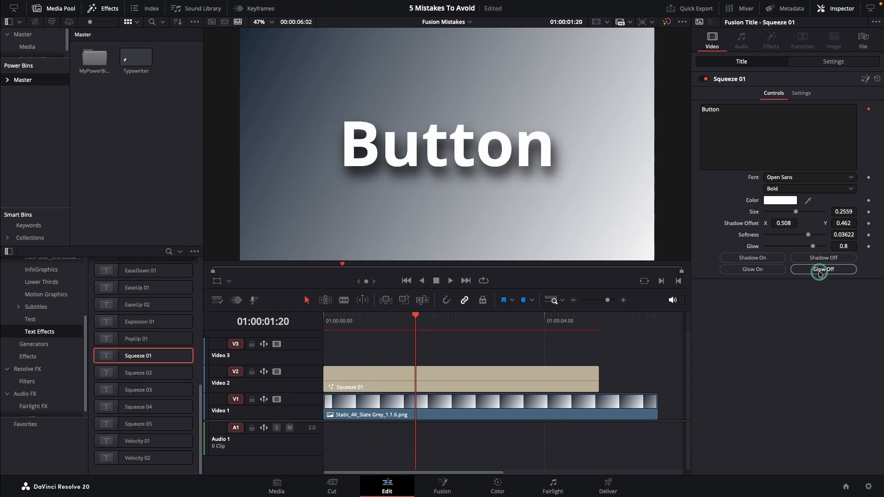
click(751, 271)
click(793, 271)
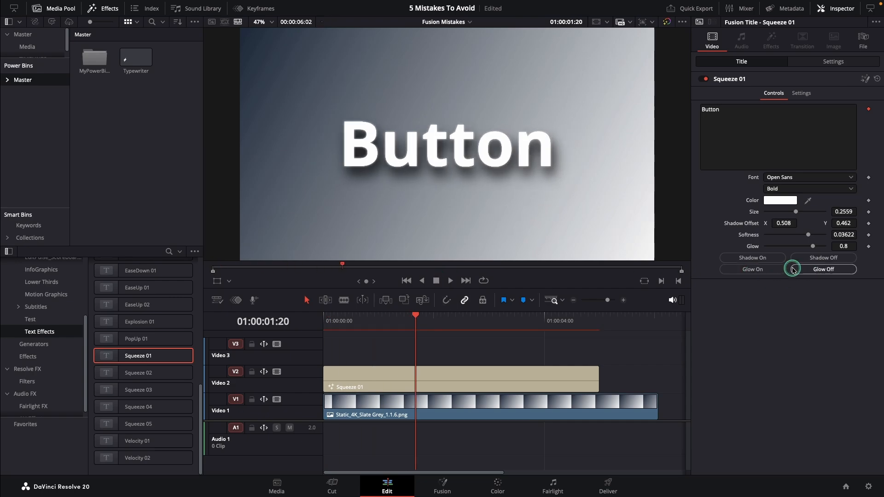
click(819, 259)
click(738, 259)
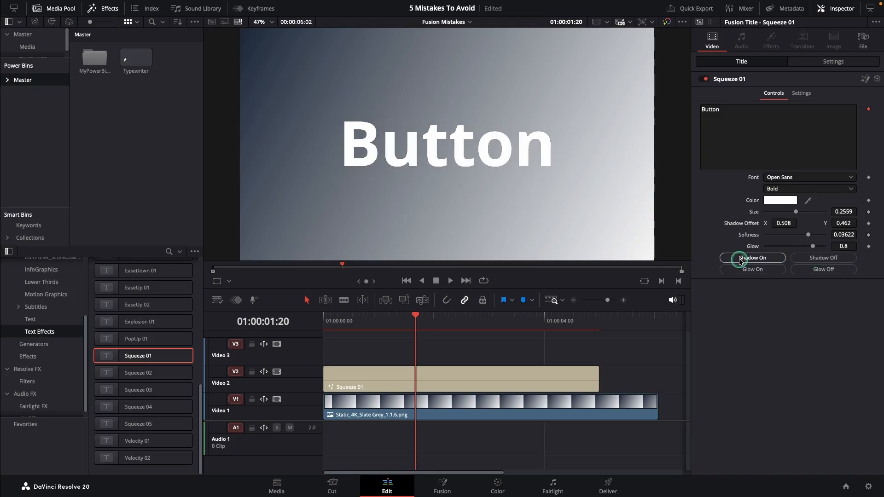
Play the Squeeze 01 title from the timeline start and review its in and out animations.
click(406, 281)
click(449, 281)
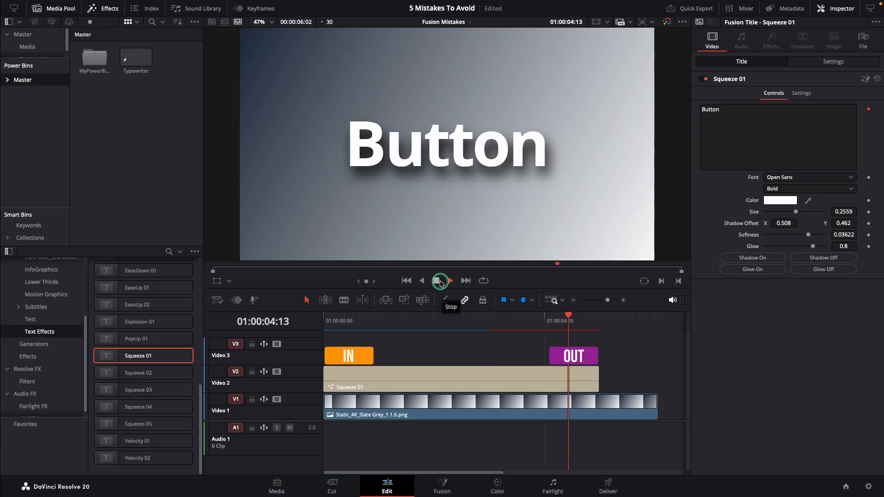
click(440, 281)
drag(517, 316, 570, 318)
Extend the end of the Squeeze 01 title to about 6 seconds 7 frames and replay its out animation.
drag(596, 377, 667, 378)
click(601, 317)
drag(610, 328, 592, 335)
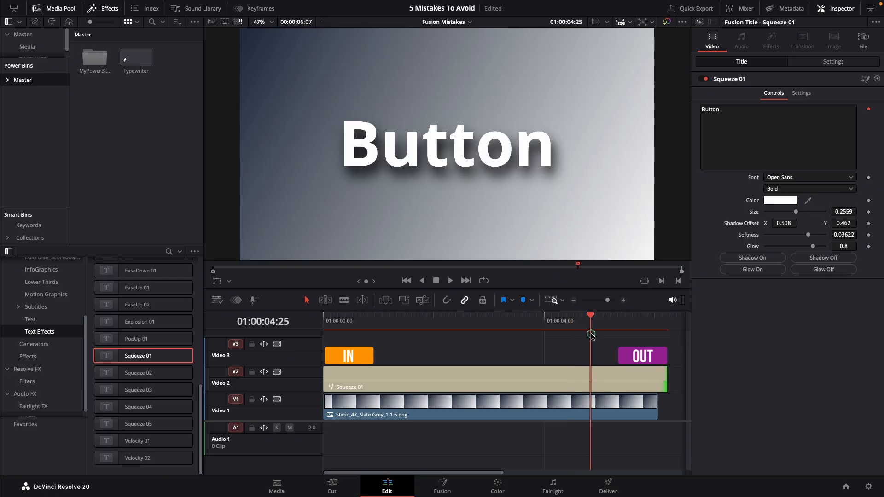
click(450, 281)
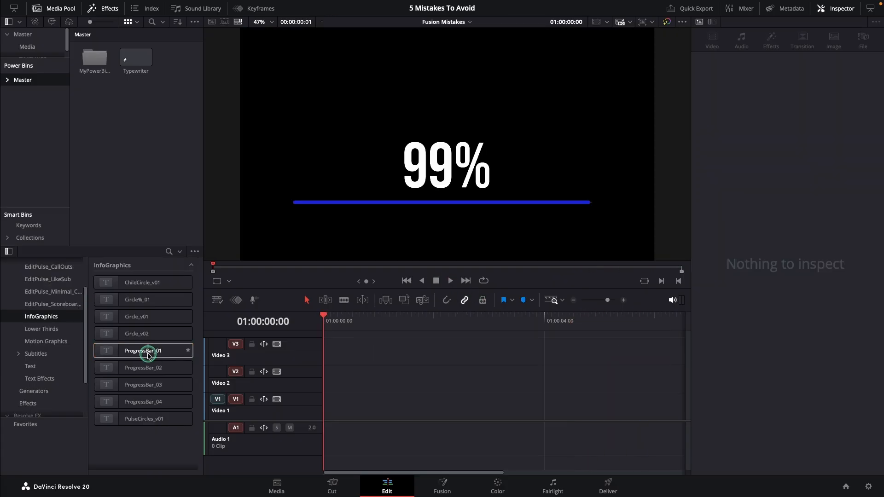
Place the ProgressBar_01 title from InfoGraphics on Video 1 at the timeline start and preview it.
drag(147, 351, 317, 406)
key(space)
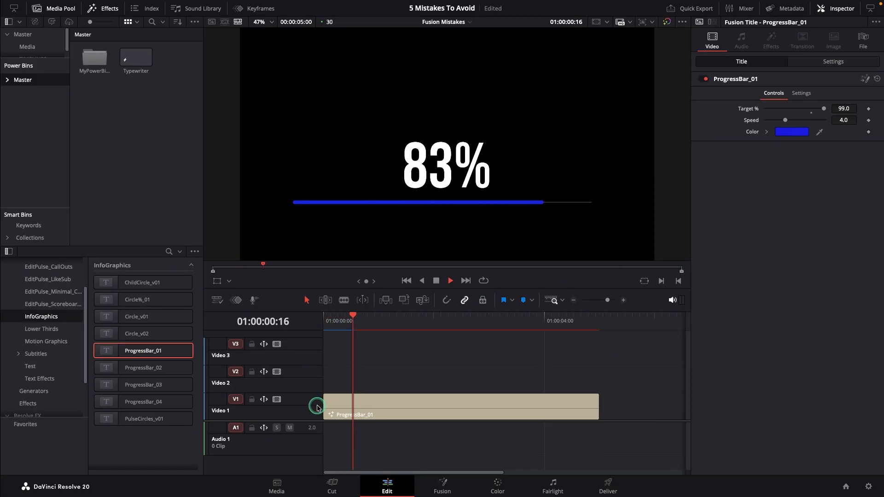
click(419, 365)
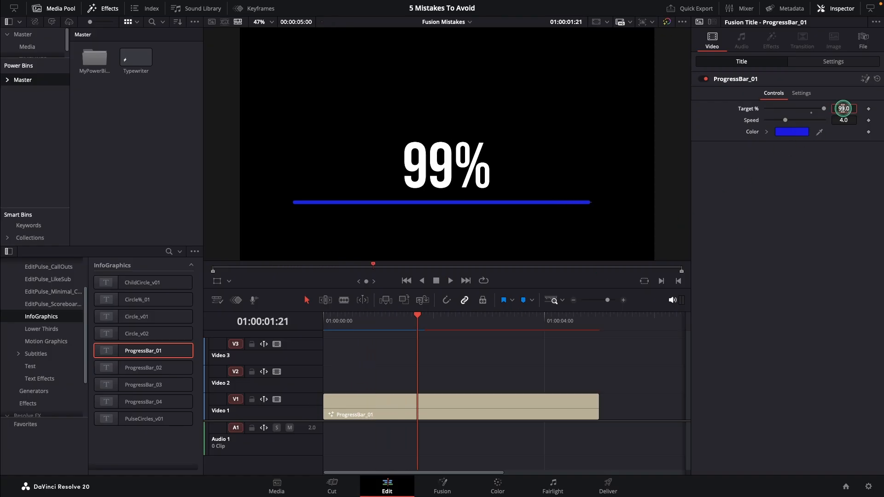
Set the progress bar's target to 77% and its color to Purple, and replay it from the start.
click(808, 128)
click(694, 144)
click(740, 217)
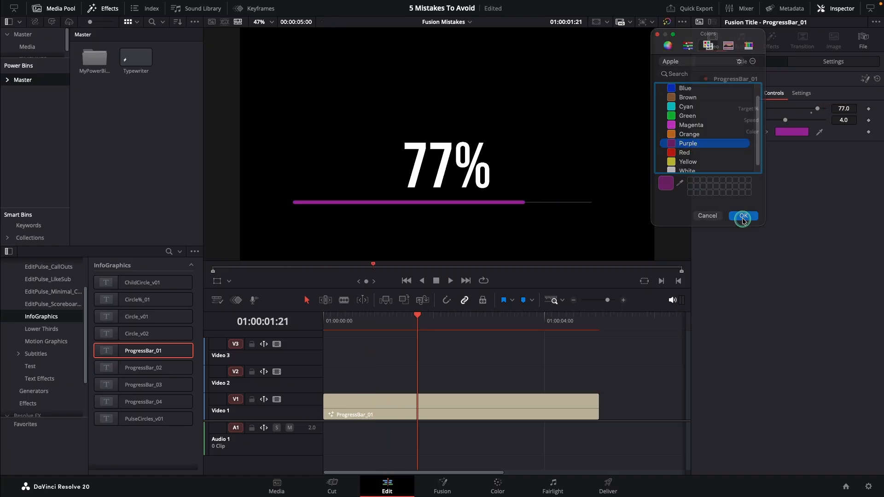
click(406, 282)
click(451, 282)
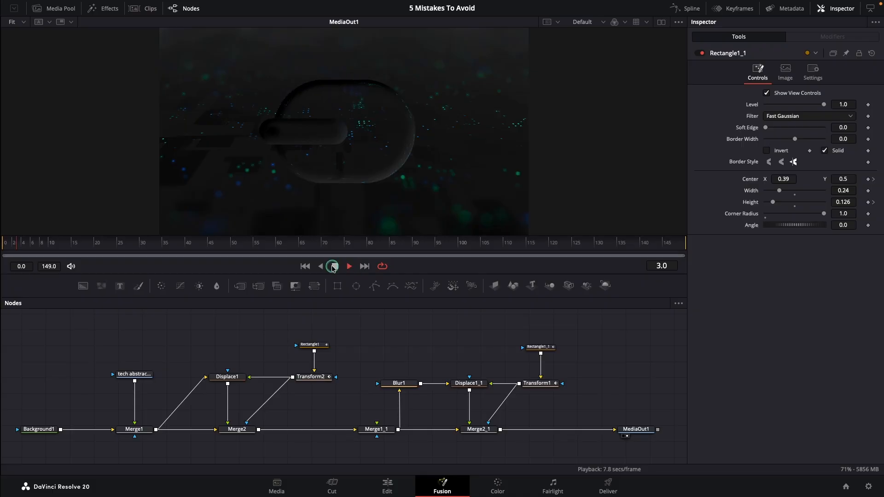
Play the toggle button composition in Fusion from the start and examine Rectangle1_1's movement around frame 50.
click(306, 267)
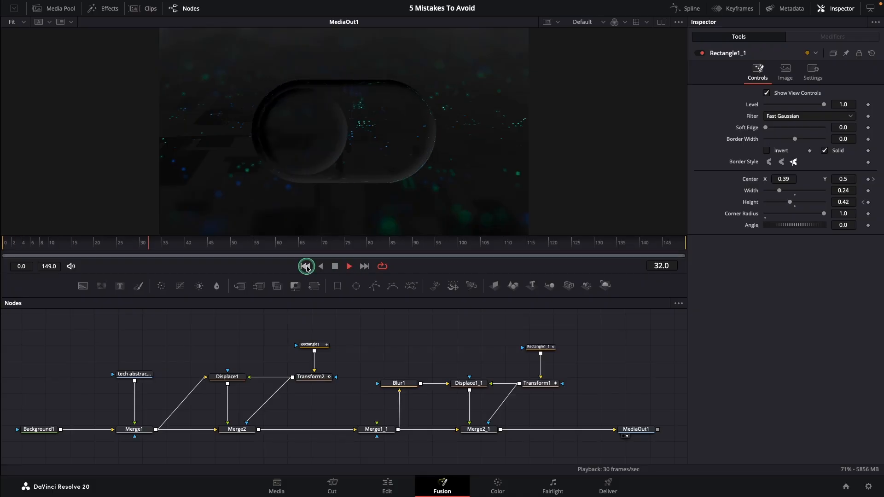
click(306, 266)
click(335, 267)
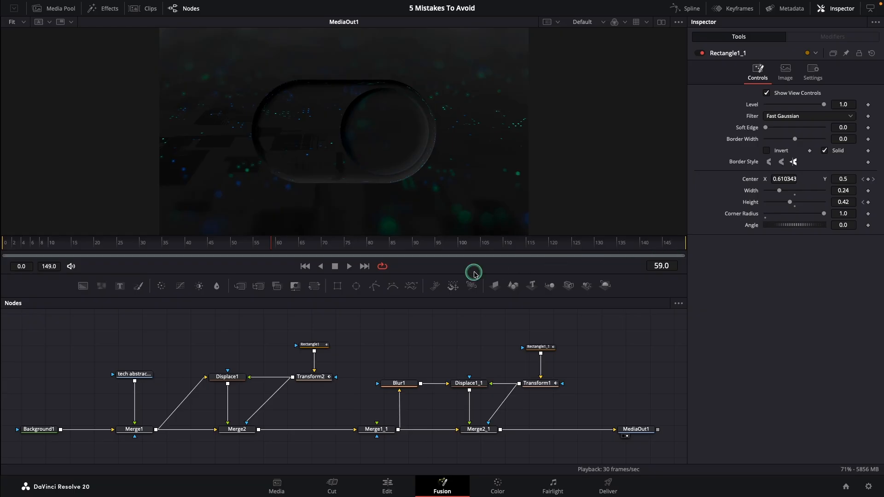
mouse_move(187, 243)
mouse_down()
mouse_move(252, 249)
mouse_move(234, 250)
mouse_up()
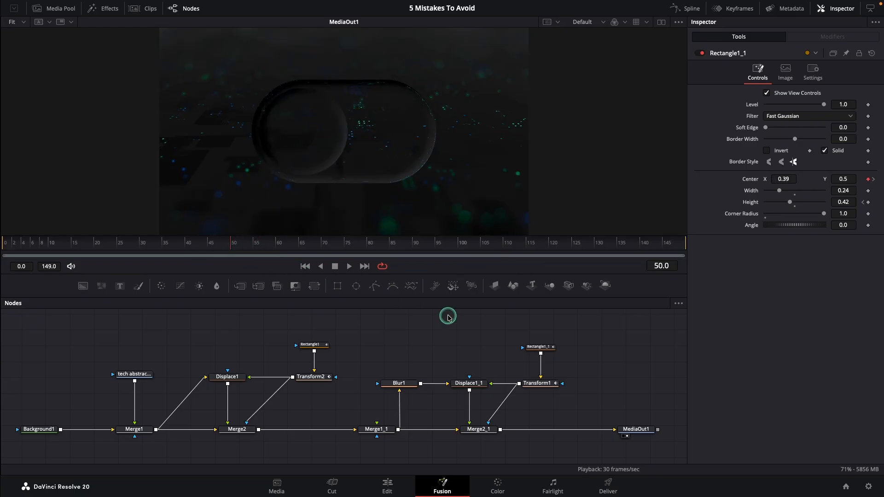
click(543, 348)
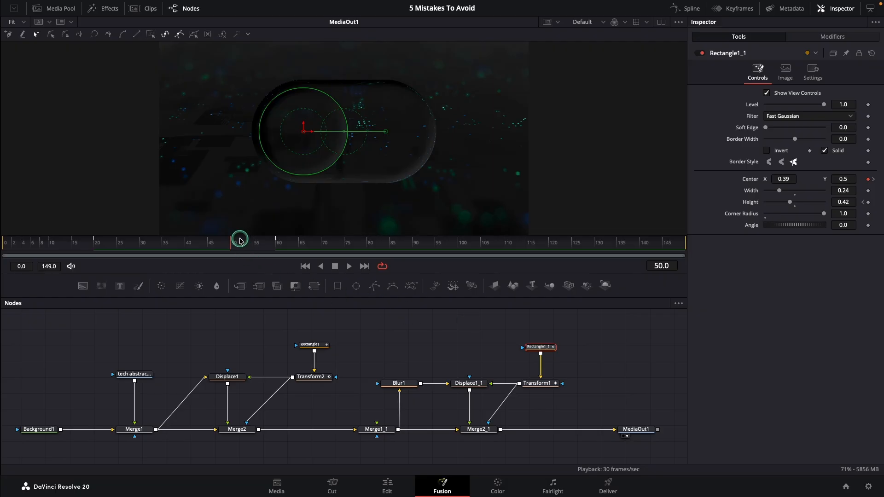
mouse_move(240, 241)
mouse_down()
mouse_move(224, 249)
mouse_move(277, 248)
mouse_move(232, 248)
mouse_up()
Try a render range of frames 49 to 103, and reset it to the full composition length.
drag(21, 243, 161, 261)
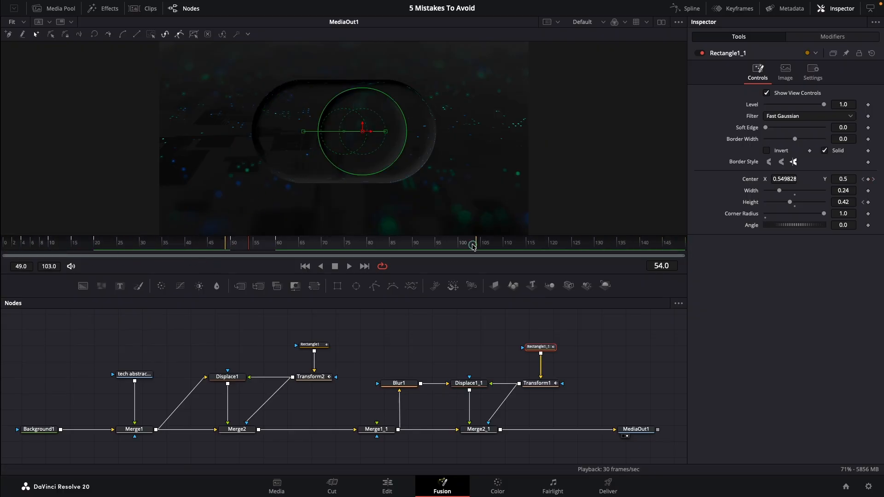
right_click(290, 248)
click(302, 249)
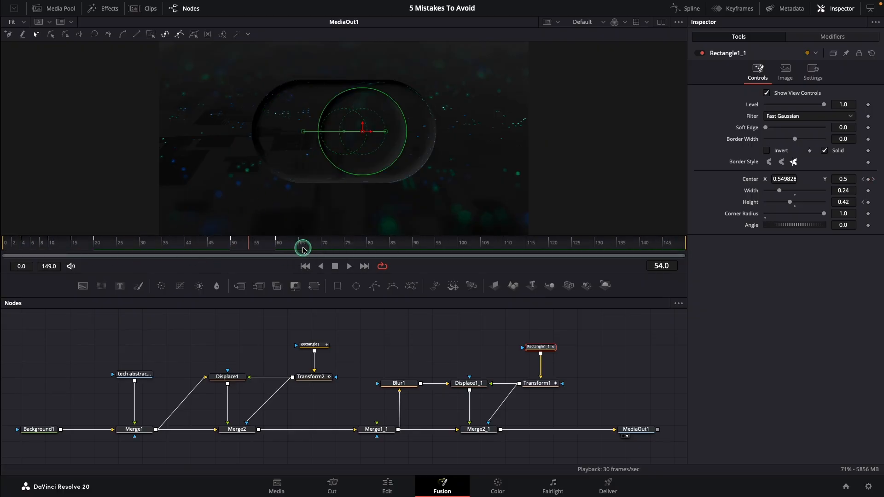
Limit the render range to frames 47 to 61 and cache MediaOut1 to disk for that range.
drag(219, 244, 226, 244)
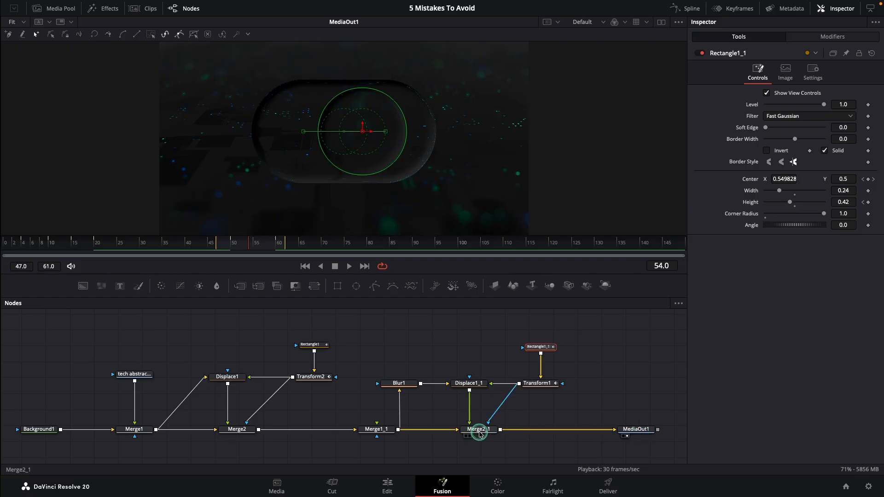
right_click(639, 430)
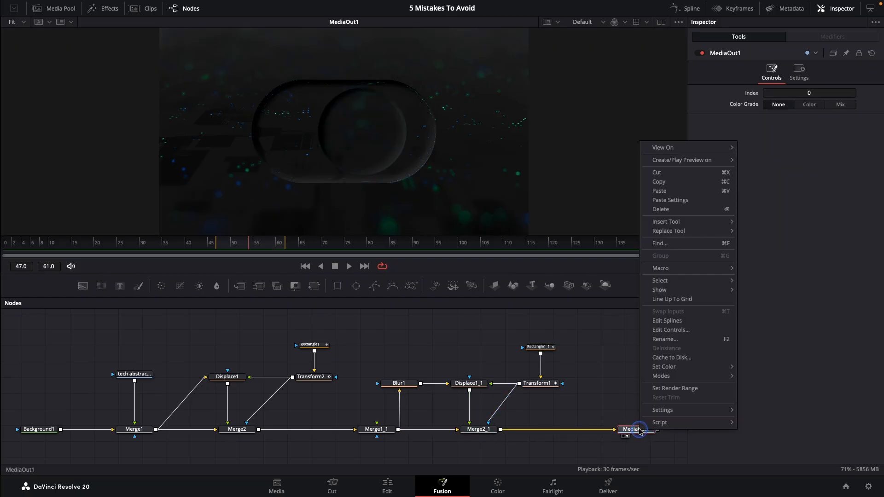
click(673, 358)
click(561, 262)
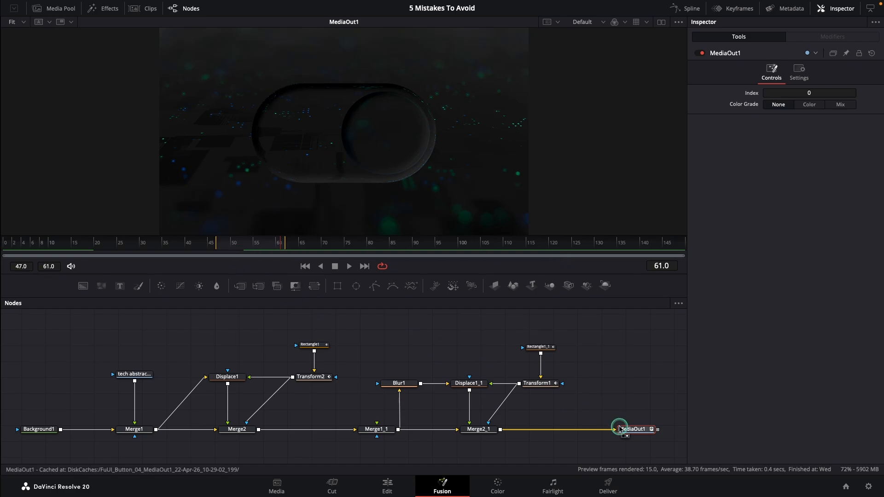
drag(253, 446, 23, 445)
click(387, 360)
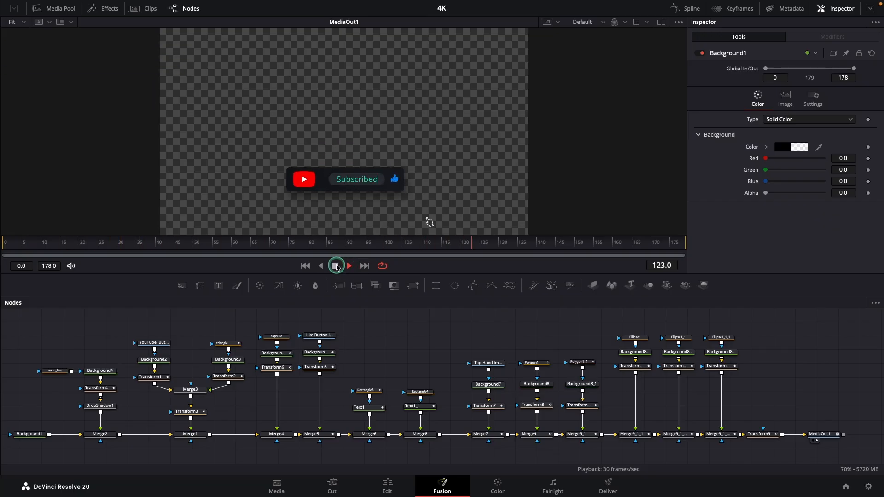
Stop the 4K subscribe animation's playback, select all its nodes except MediaOut1 and open the selection's commands.
click(336, 266)
drag(334, 245, 327, 247)
drag(13, 315, 771, 446)
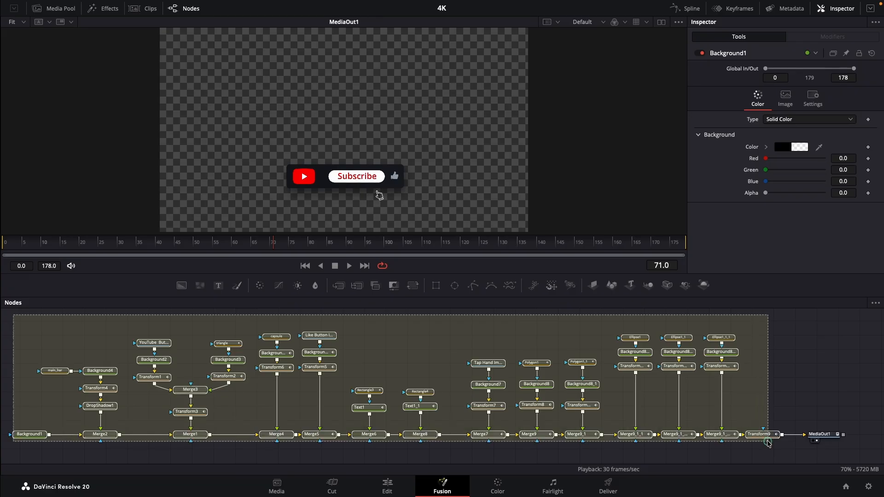
right_click(725, 354)
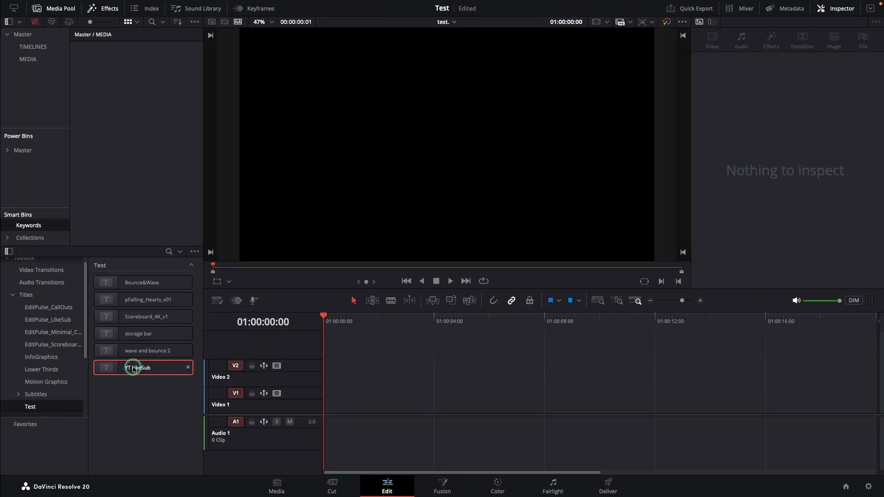
Place the YT LikeSub title on Video 1 at the start of the Test project's timeline and preview it.
drag(131, 367, 337, 397)
click(449, 281)
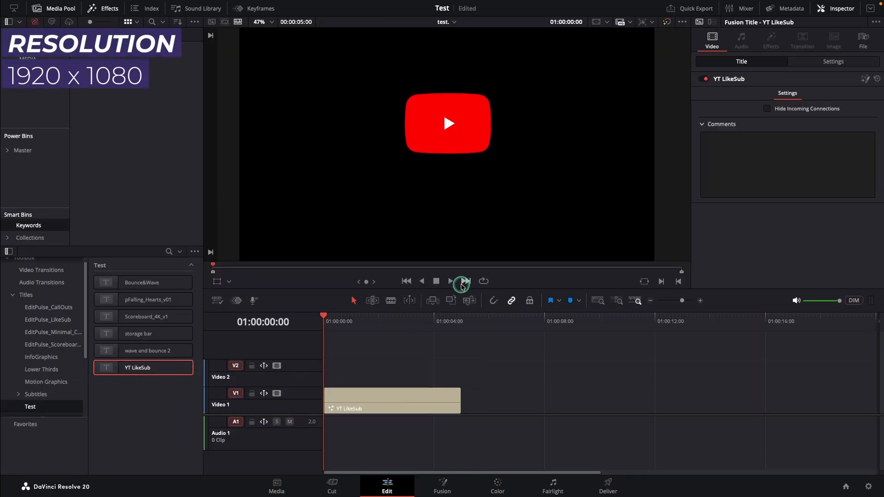
click(438, 281)
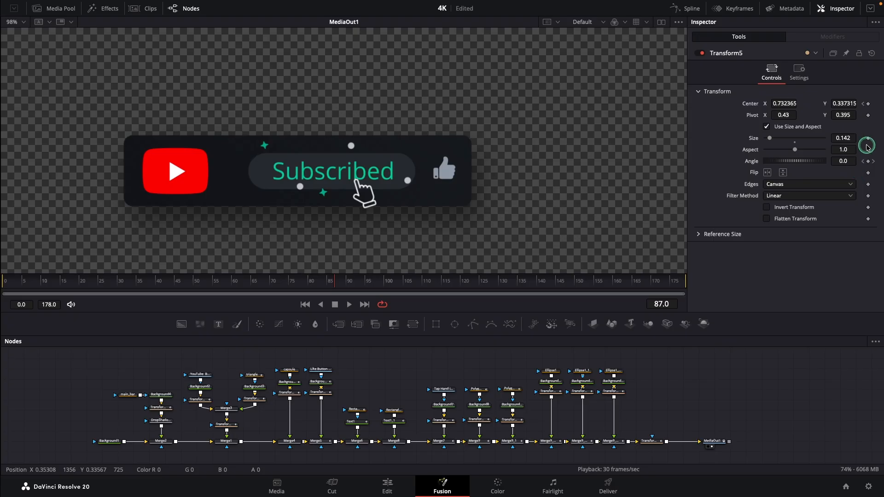
Add an expression to Transform5's Size in the 4K composition and start editing it.
right_click(869, 141)
click(852, 253)
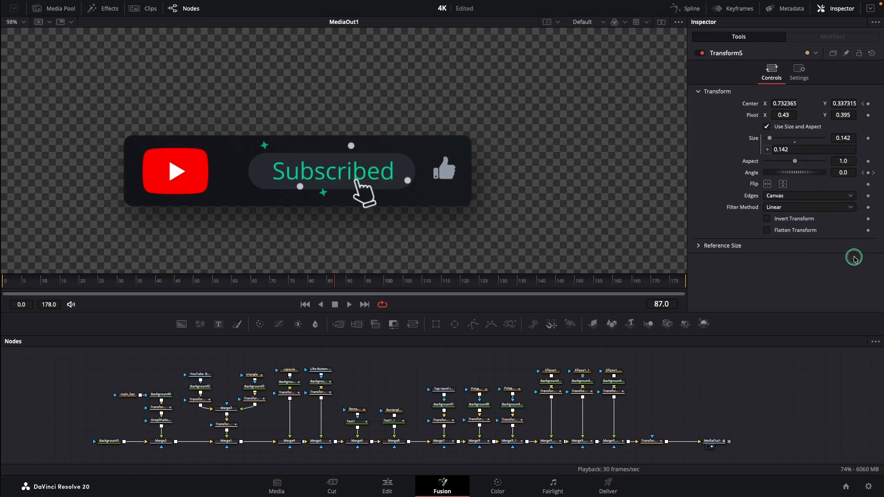
click(800, 149)
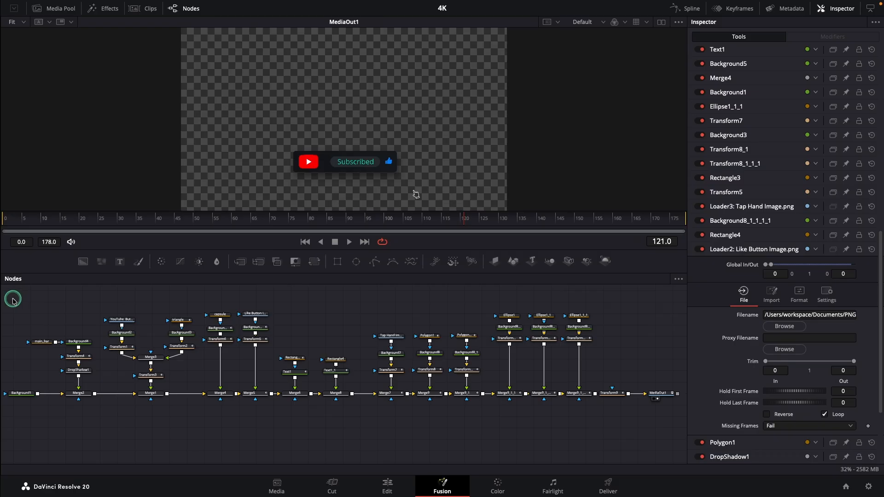
Copy all 4K composition nodes except MediaOut1 into the Test project's composition and connect Transform9 to MediaOut1.
drag(13, 300, 636, 423)
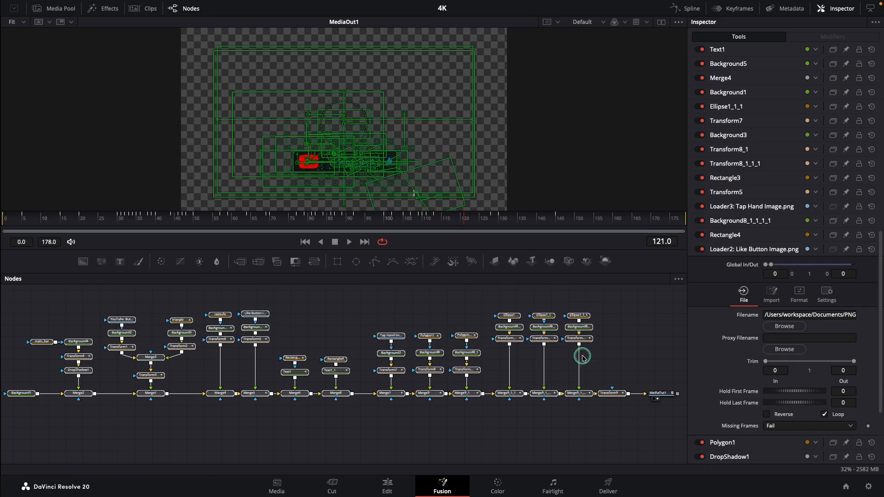
right_click(578, 316)
click(582, 69)
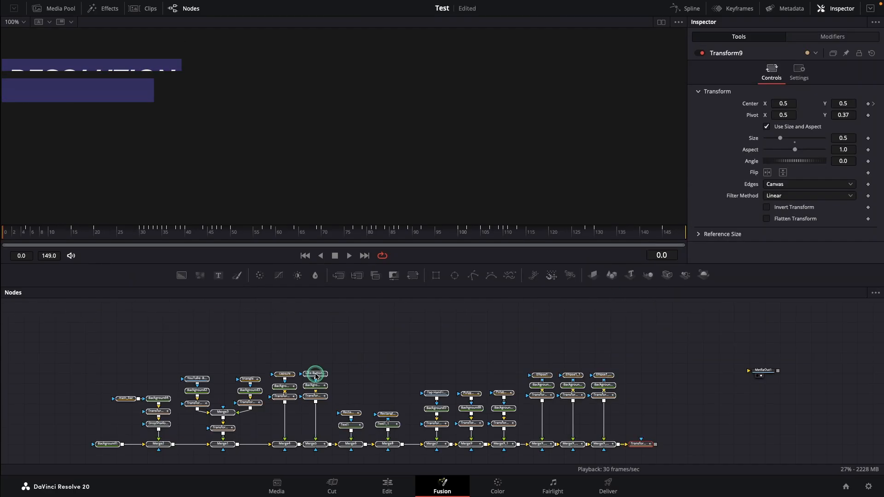
drag(655, 434, 749, 361)
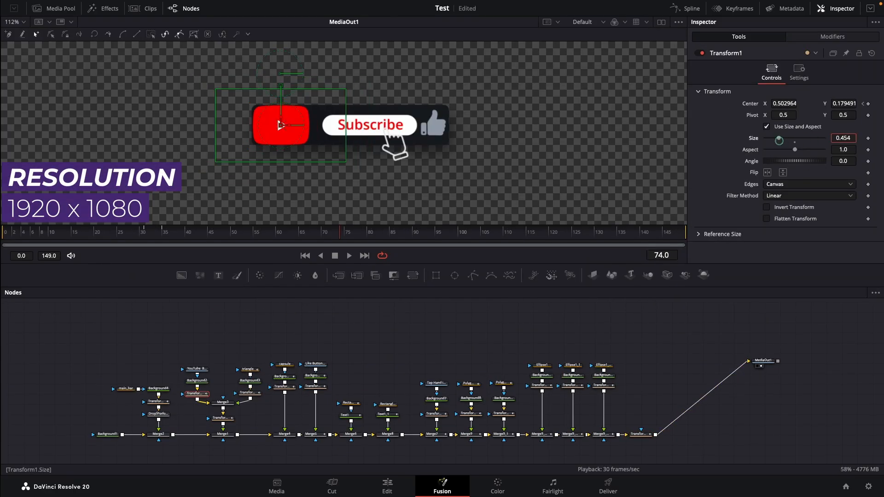
Scale down the oversized YouTube button with Transform1 and the tap hand with Transform7.
drag(731, 130, 664, 129)
drag(349, 54, 382, 81)
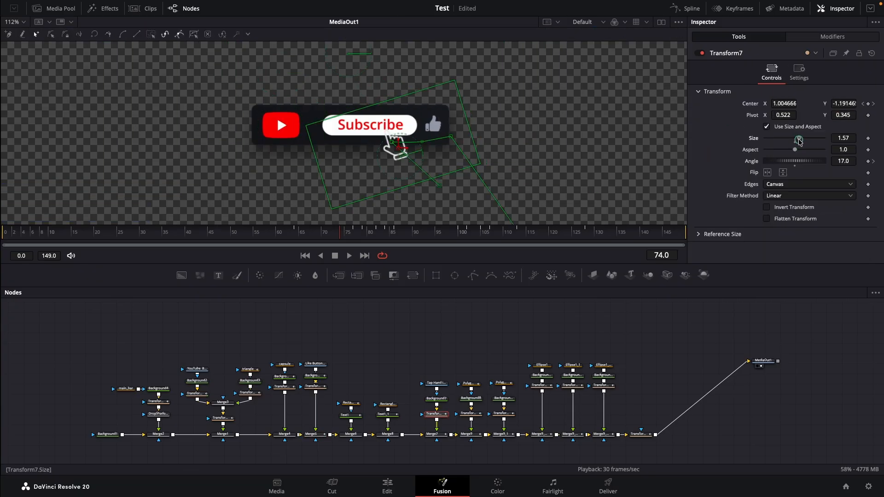
drag(799, 140, 793, 140)
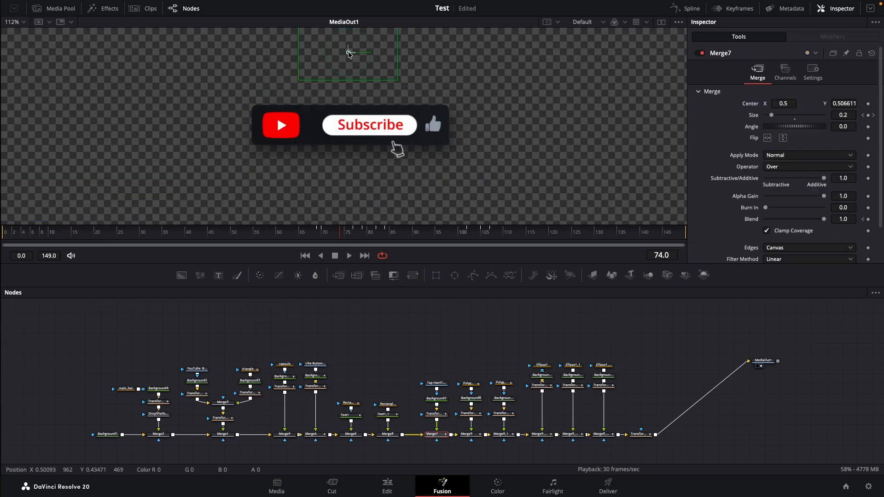
drag(349, 54, 339, 44)
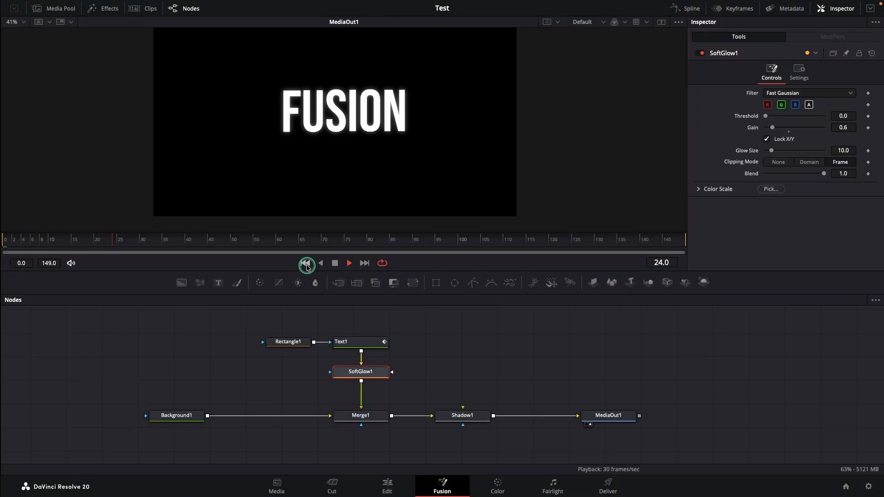
Preview the FUSION title animation from its first frame, stop playback, and raise SoftGlow1's Gain to about 0.669.
click(306, 263)
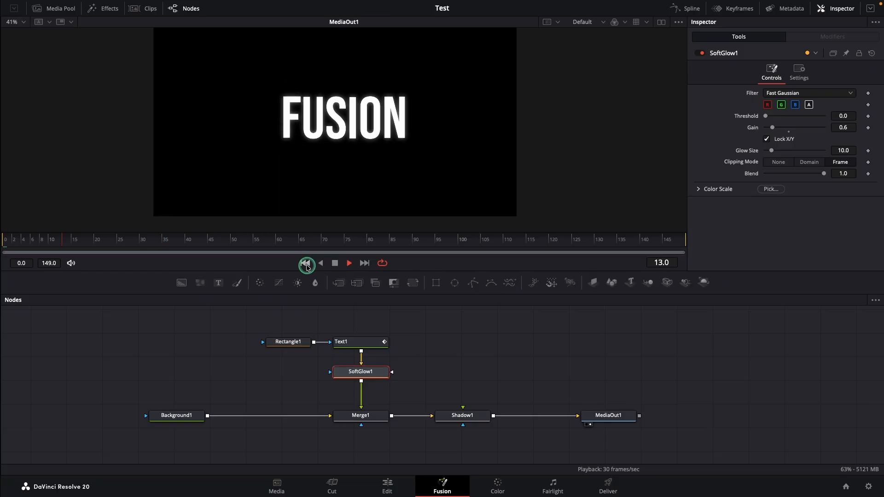
click(335, 263)
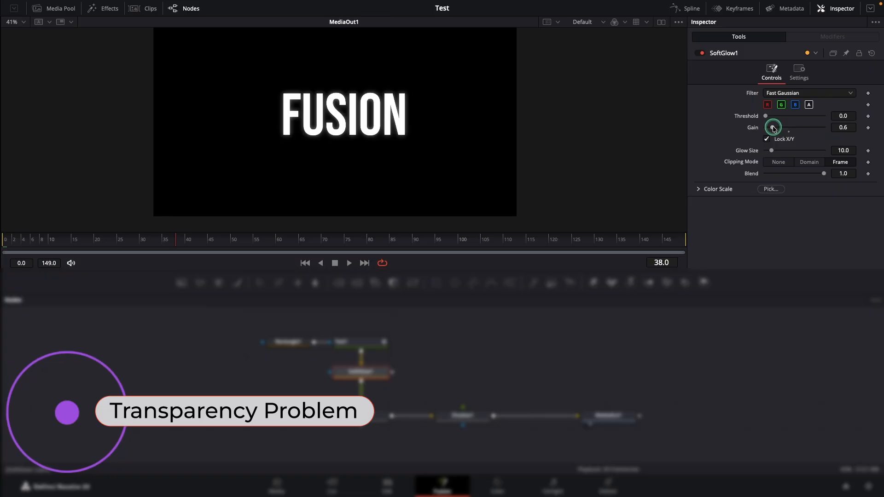
drag(772, 127, 775, 133)
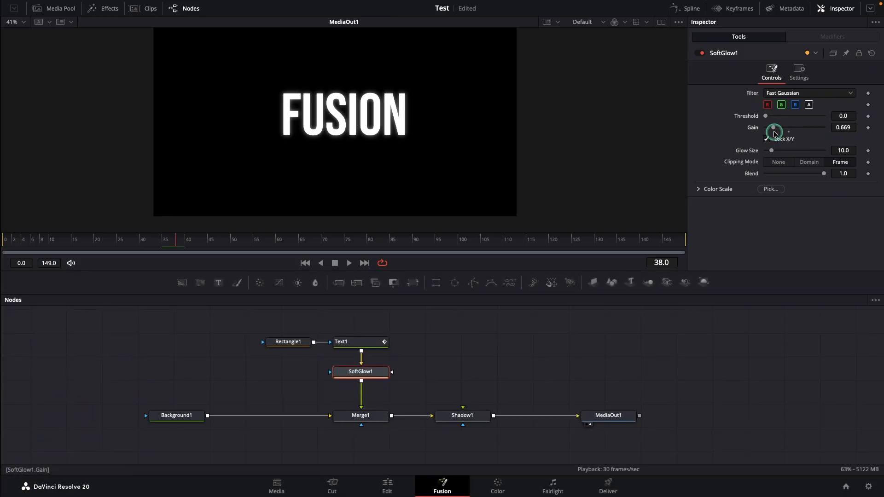
Make Background1 fully transparent by setting its Alpha to 0.0.
click(184, 417)
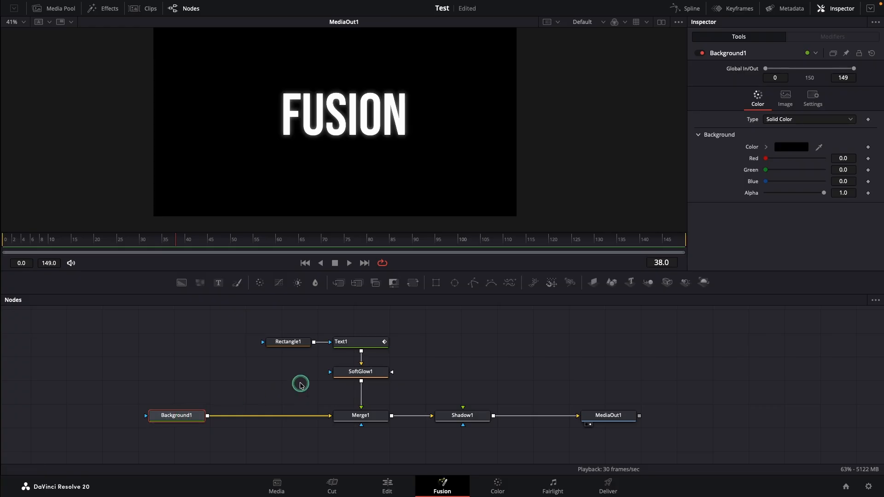
drag(823, 195, 747, 200)
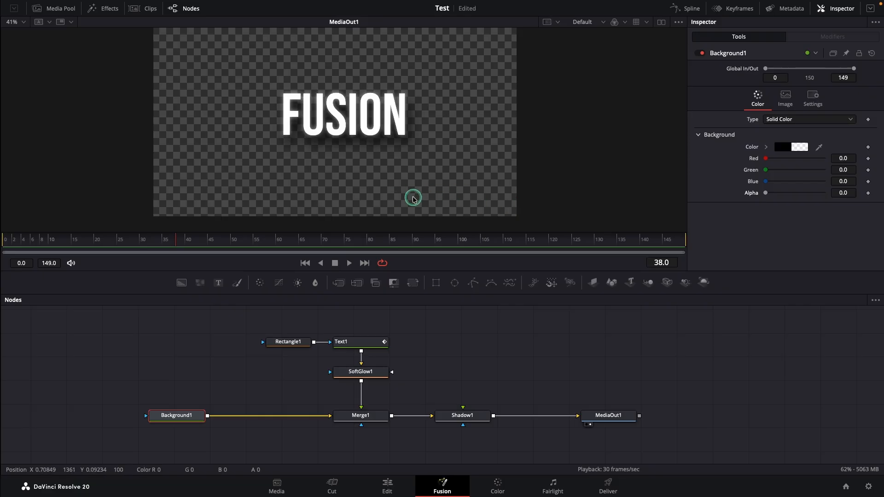
Restore Background1's Alpha to 1.0 and change its color to Brown from the Apple palette.
drag(765, 193, 845, 191)
click(785, 147)
click(688, 111)
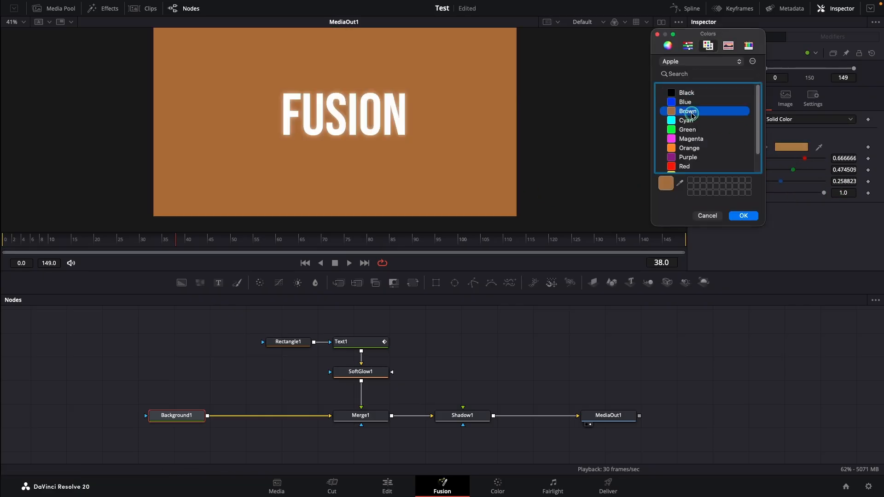
click(742, 216)
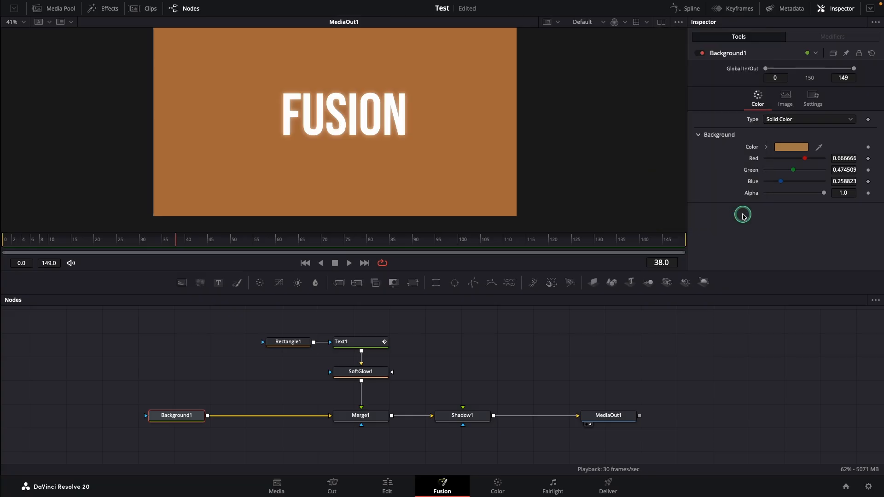
Set Background1's Alpha, Red, Green and Blue values all to 0.0.
drag(825, 193, 754, 193)
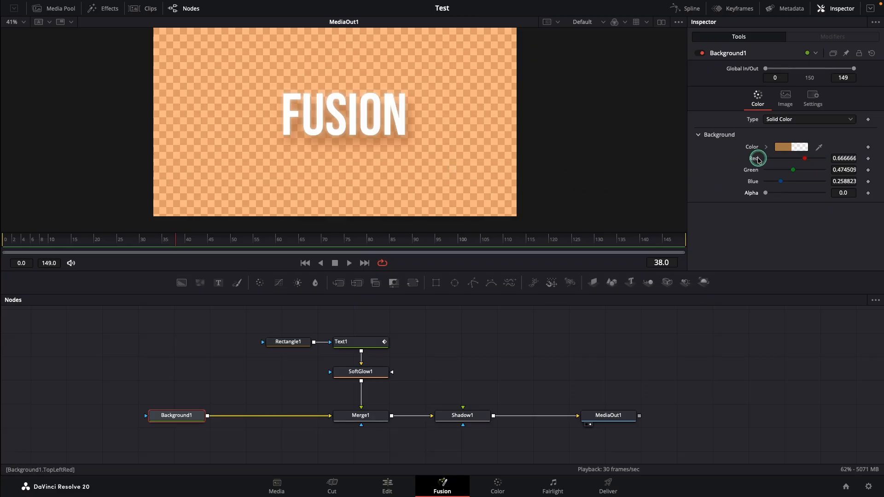
drag(781, 182, 754, 172)
drag(805, 158, 749, 159)
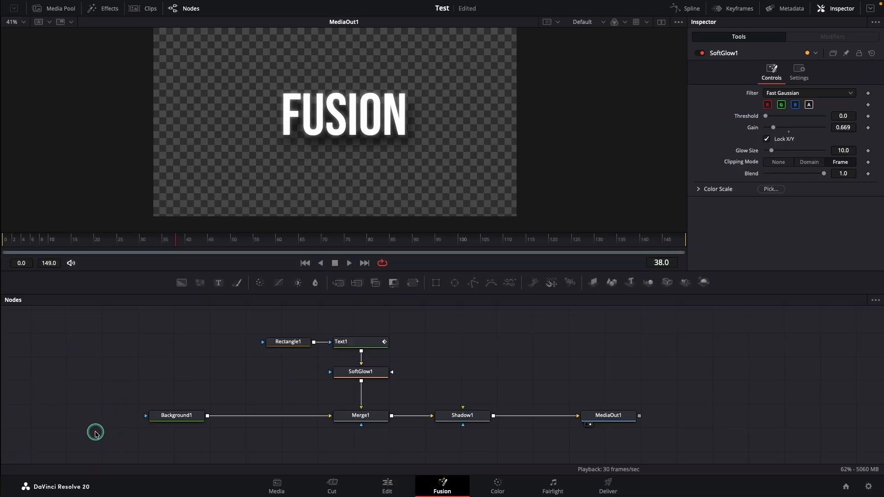
Select all nodes except MediaOut1 at once and open the Macro Editor for them to examine the node order.
drag(95, 433, 535, 428)
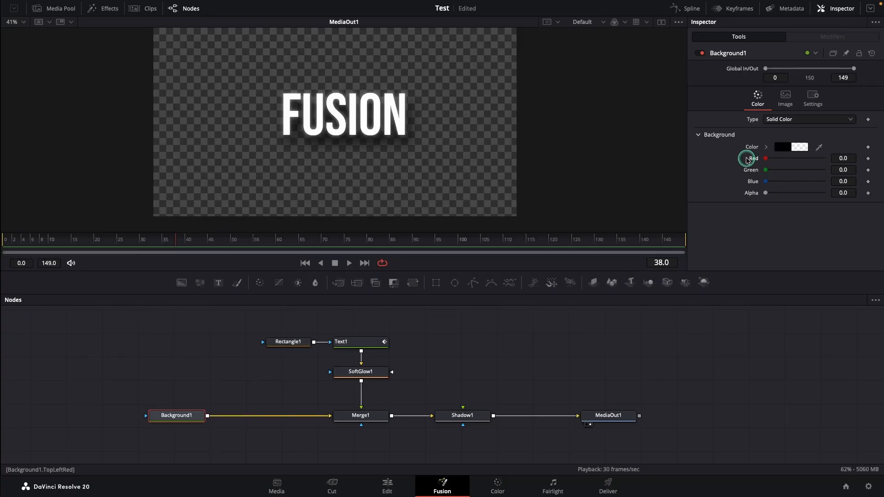
click(356, 342)
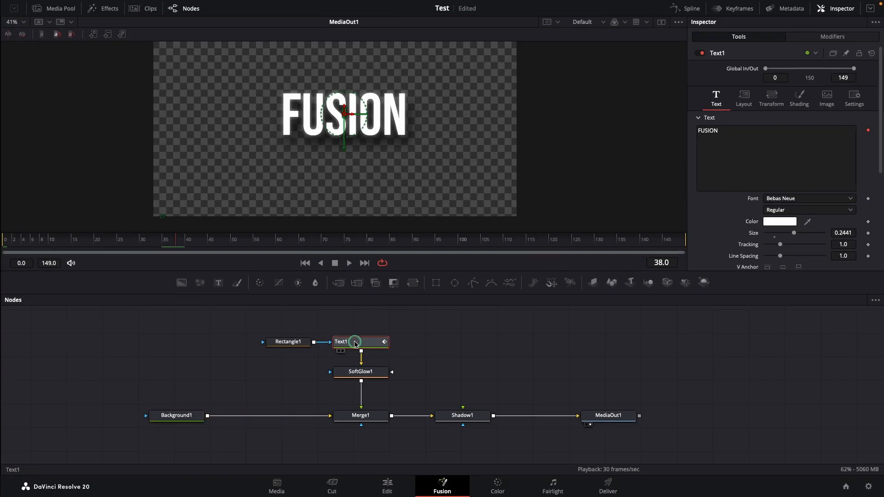
click(357, 372)
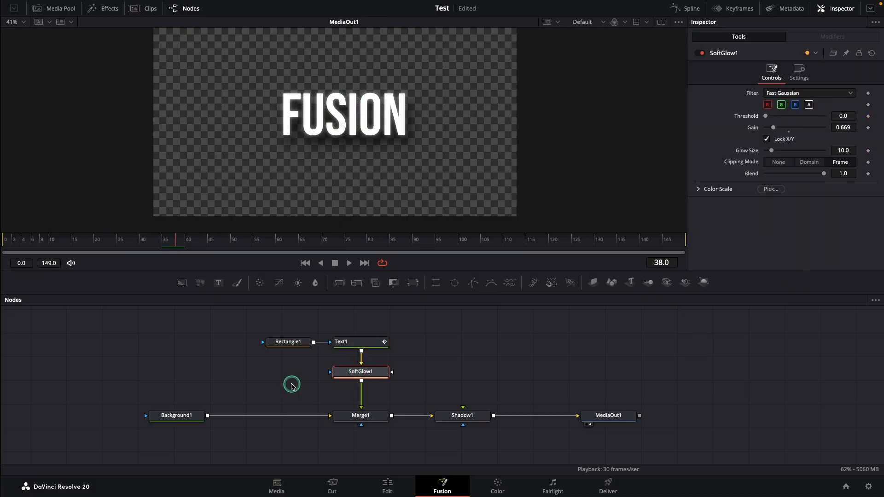
drag(95, 431, 546, 330)
right_click(361, 341)
mouse_move(419, 196)
click(477, 191)
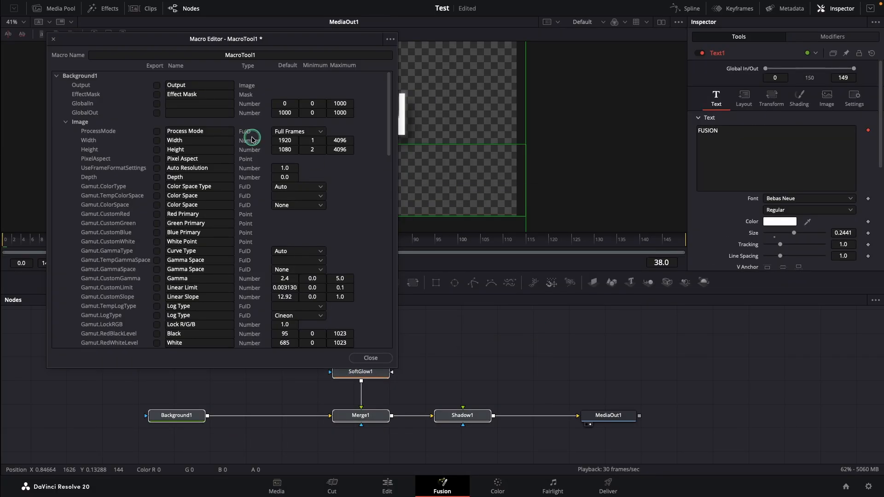
click(56, 76)
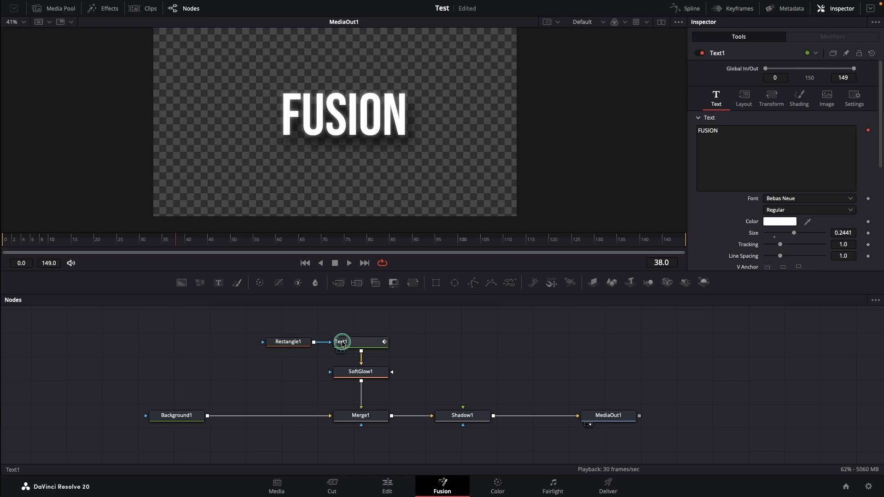
Select Text1 first, then SoftGlow1, Rectangle1 and the Background1, Merge1 and Shadow1 nodes, and create a macro from them in that order.
click(366, 343)
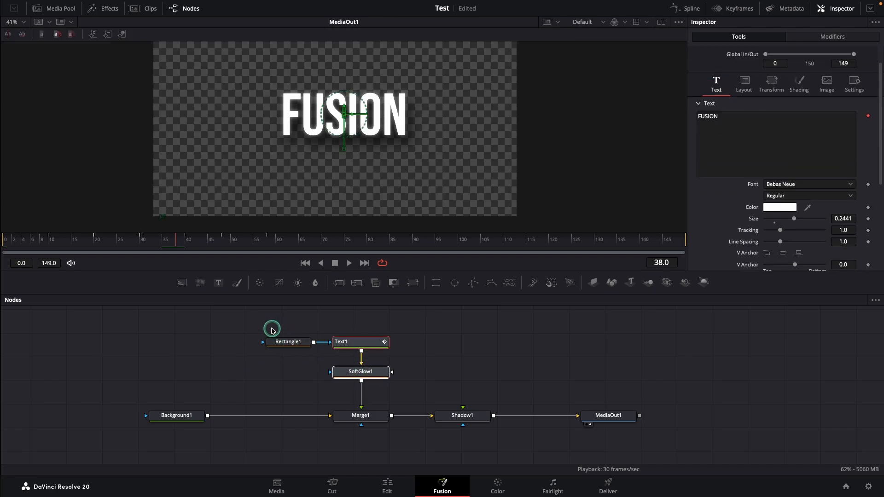
drag(272, 329, 305, 372)
drag(131, 396, 492, 424)
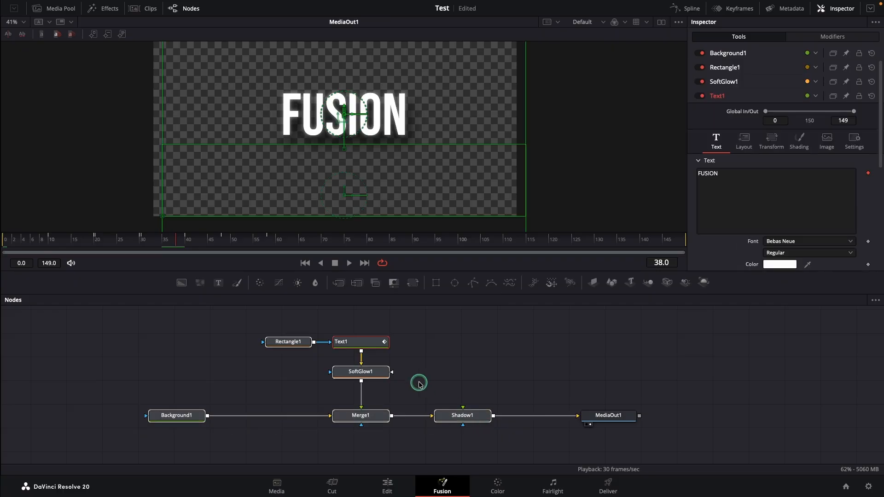
right_click(365, 371)
mouse_move(401, 211)
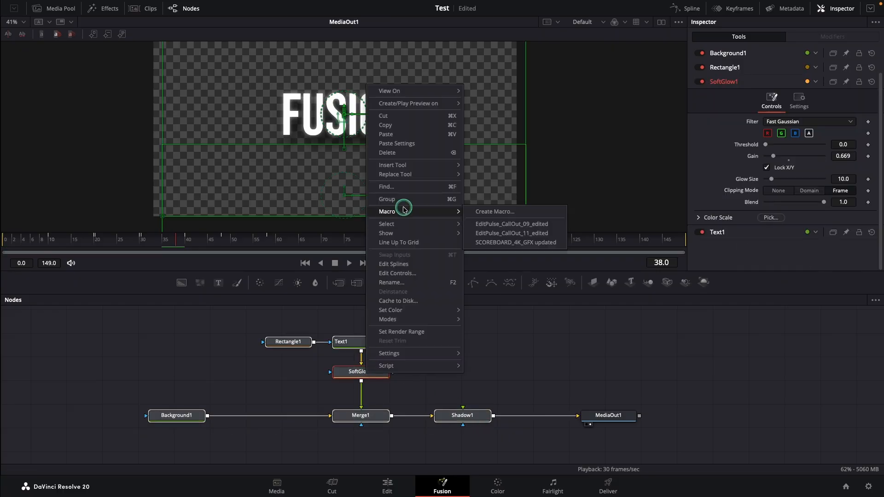
click(489, 210)
click(57, 76)
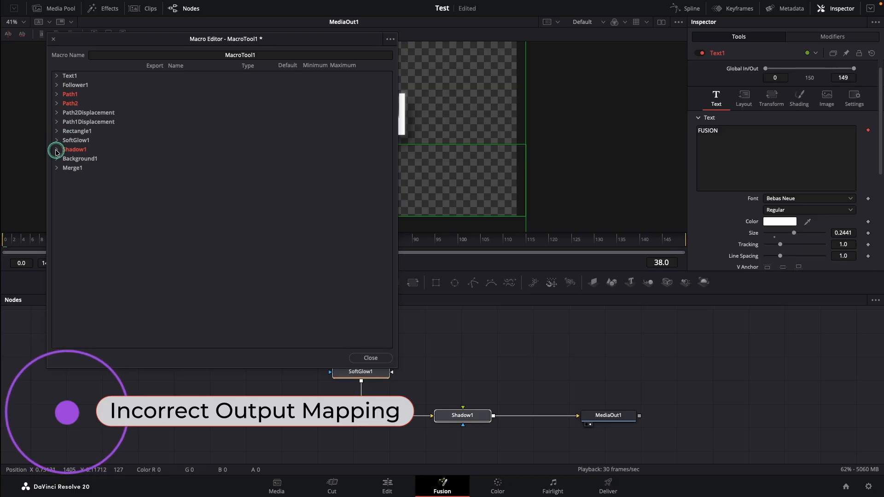
Inspect Shadow1's parameters in the Macro Editor to check its Output export, and collapse them again.
click(56, 150)
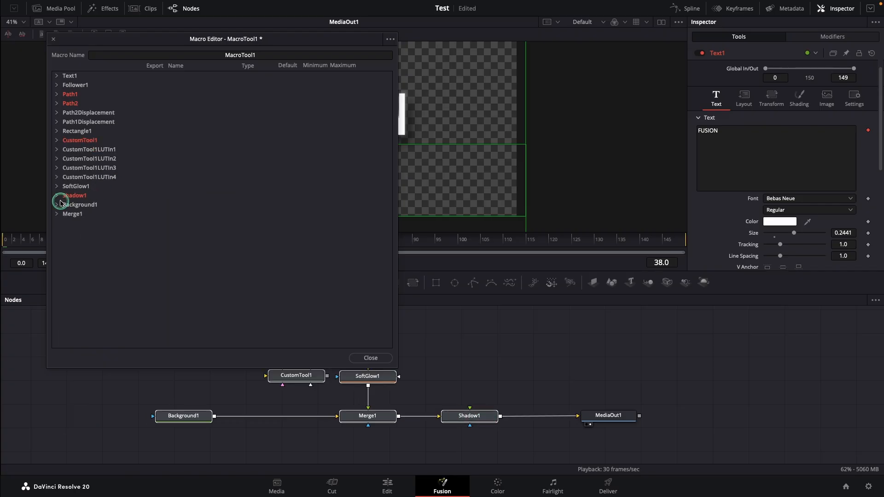
click(57, 197)
click(56, 197)
Disable the export of CustomTool1's Output in the Macro Editor and check that Shadow1's Output is exported.
click(56, 141)
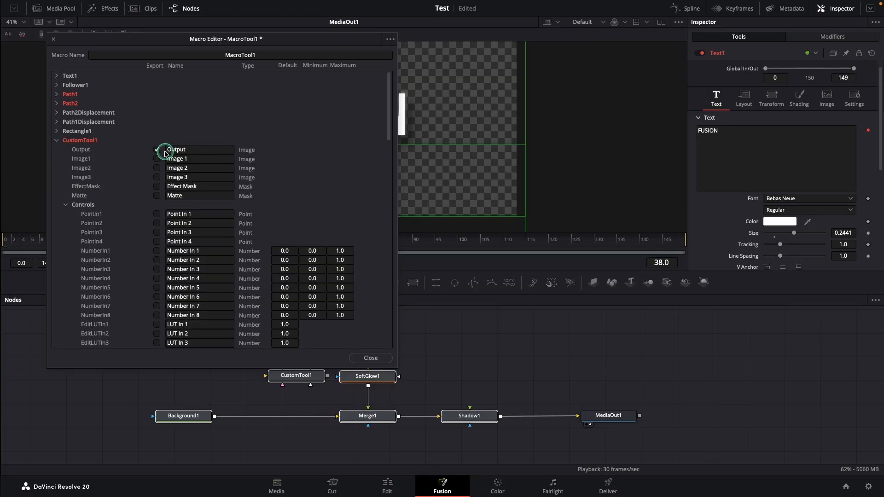
click(56, 141)
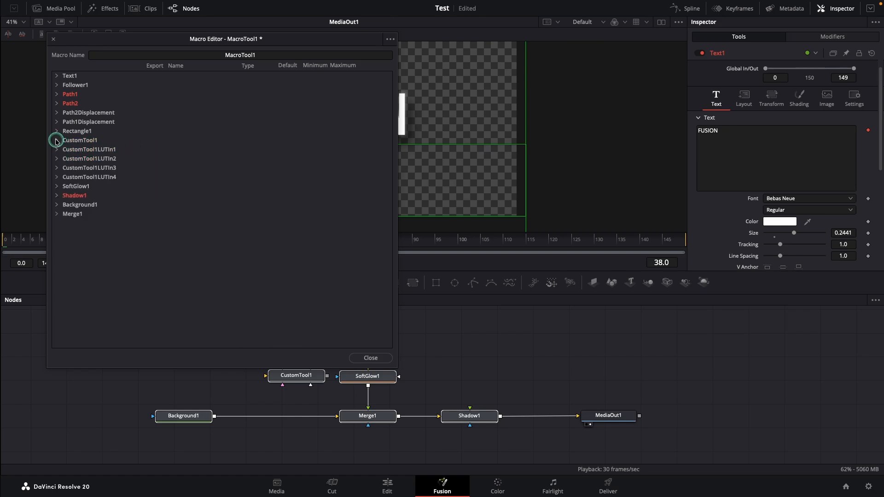
click(57, 196)
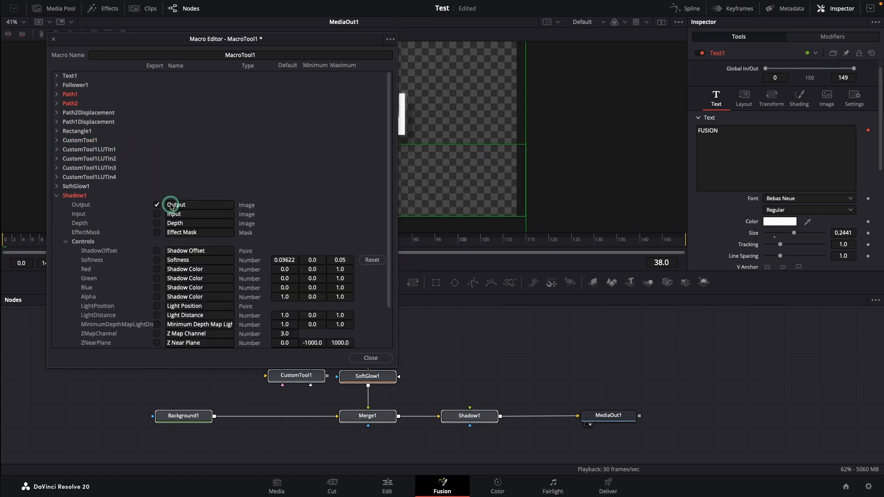